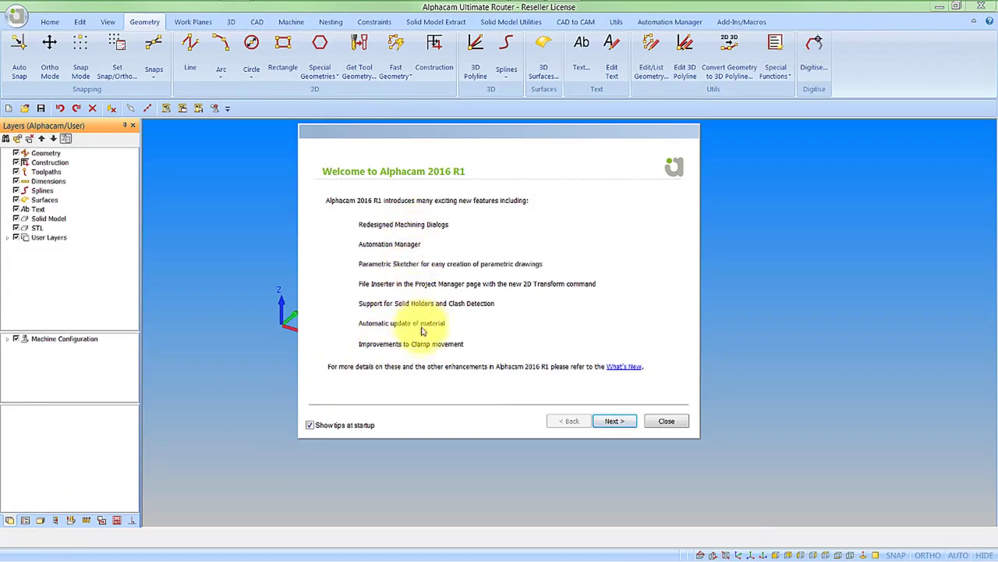
Page past the Machining Dialogs, Automation Manager and Sketcher tips to Clamps and Fixtures, then disable startup tips
{"action": "left_click", "coordinate": [613, 422]}
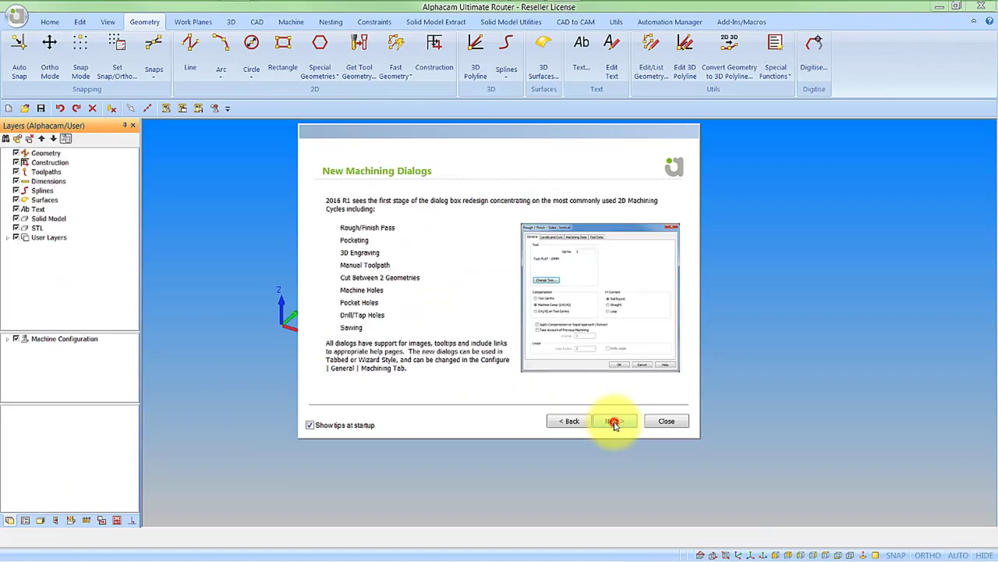
{"action": "left_click", "coordinate": [614, 422]}
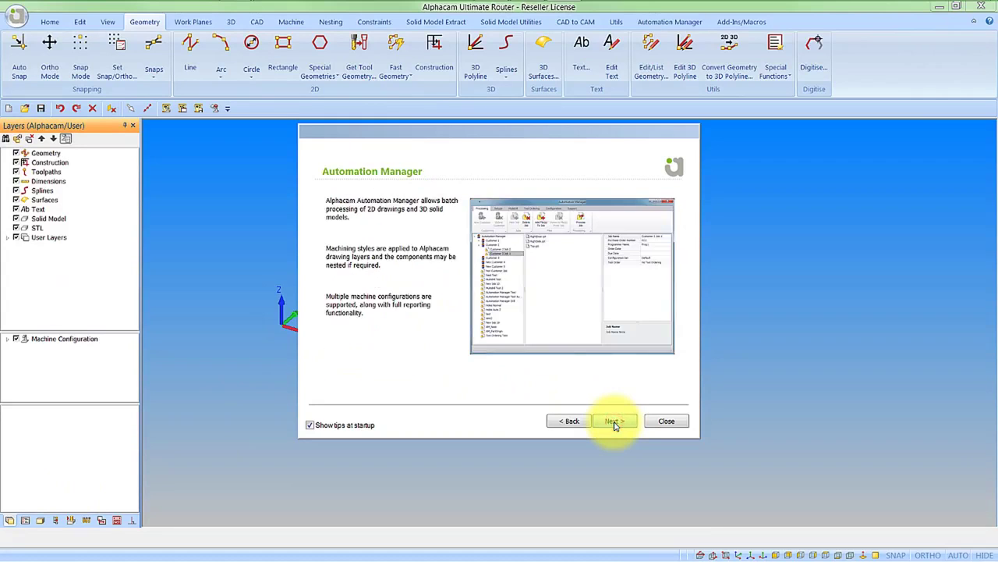
{"action": "left_click", "coordinate": [614, 422]}
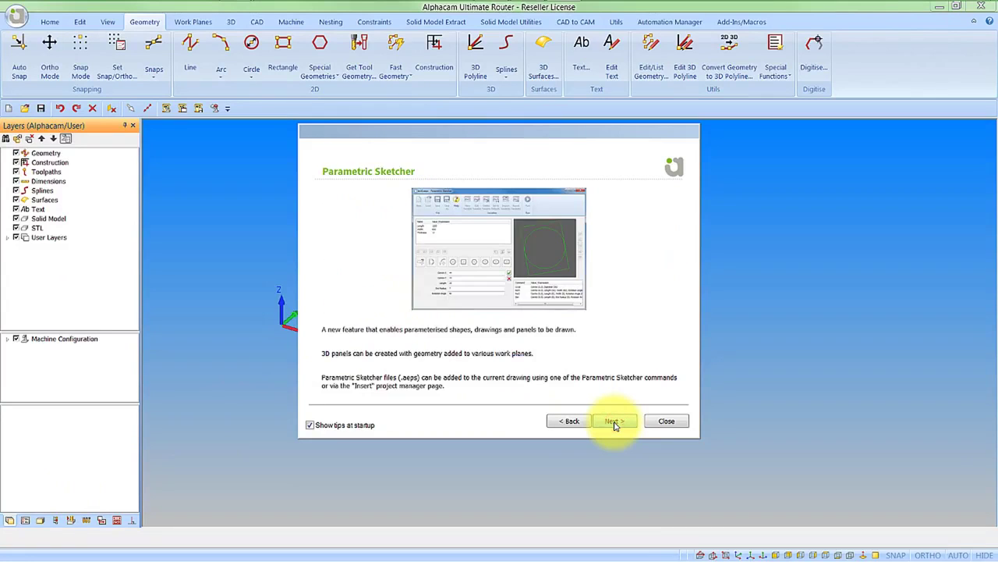
{"action": "left_click", "coordinate": [614, 422]}
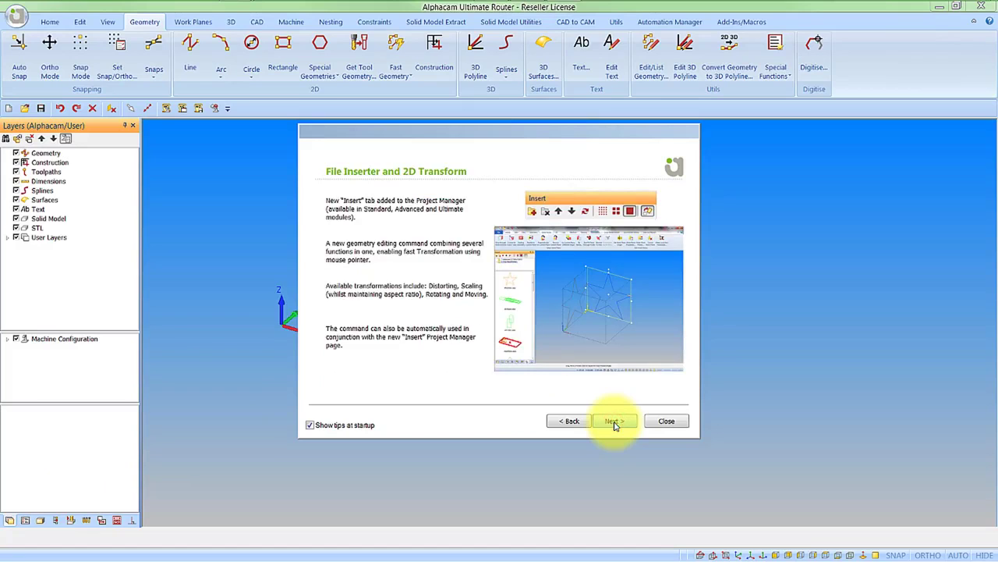
{"action": "left_click", "coordinate": [614, 422]}
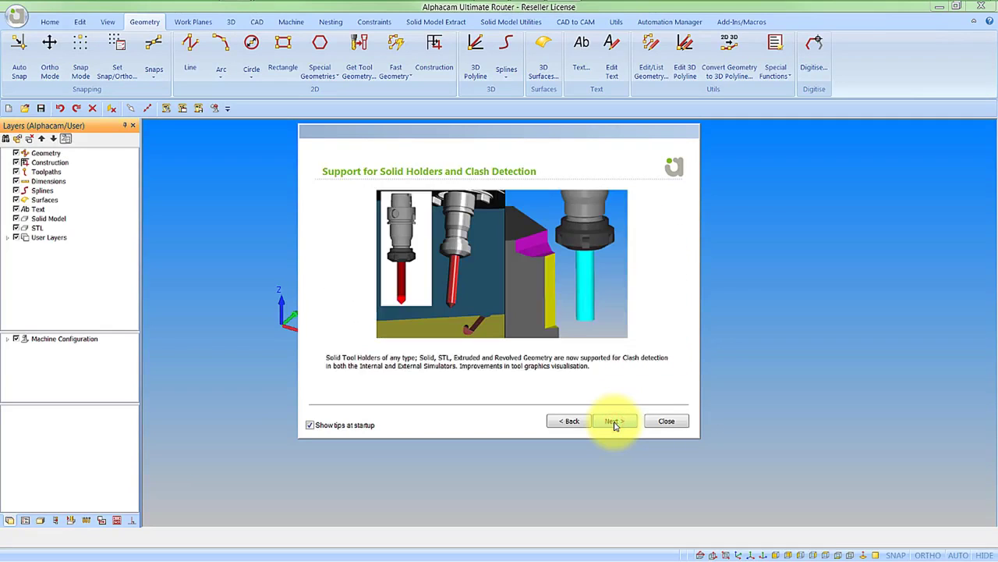
{"action": "left_click", "coordinate": [614, 422]}
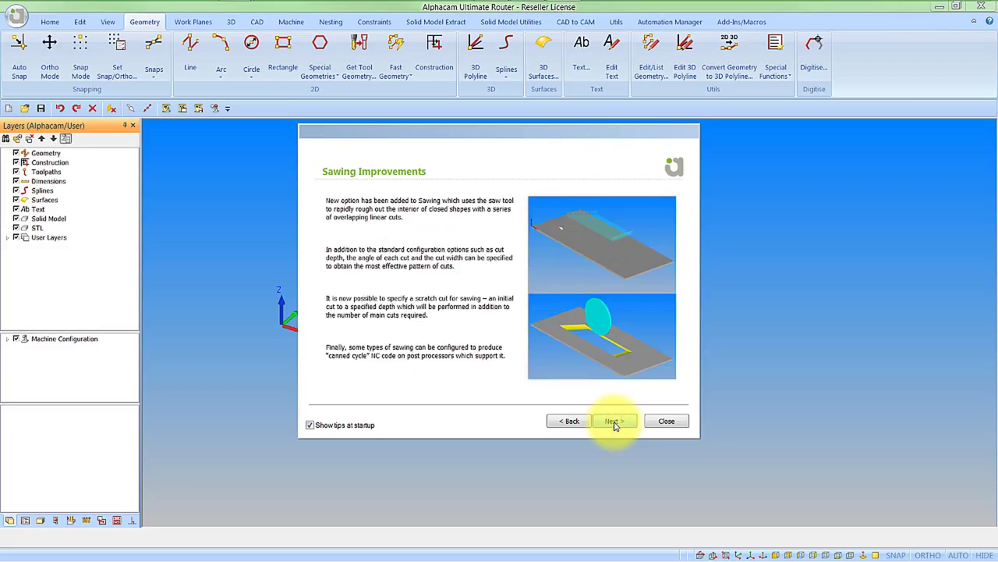
{"action": "left_click", "coordinate": [614, 422]}
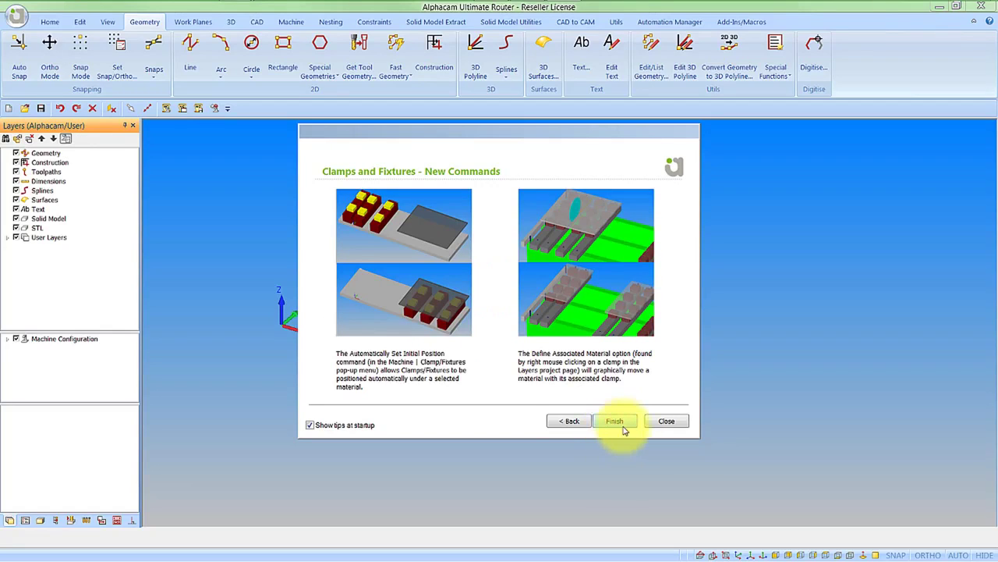
{"action": "left_click", "coordinate": [310, 425]}
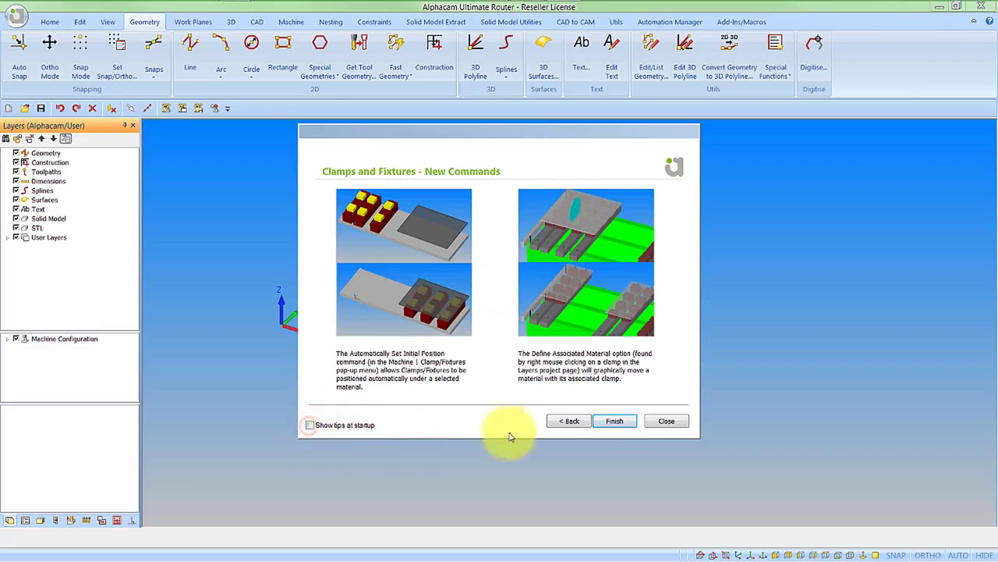
Finish the tips, suppress the 2016 R1 Commands prompt, and accept adding the new commands
{"action": "left_click", "coordinate": [613, 422]}
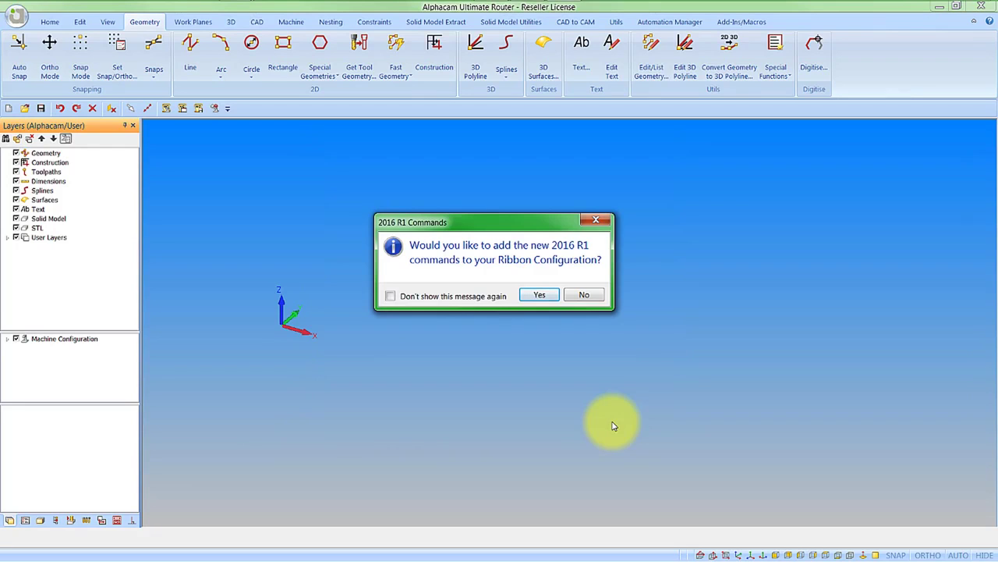
{"action": "left_click", "coordinate": [390, 296]}
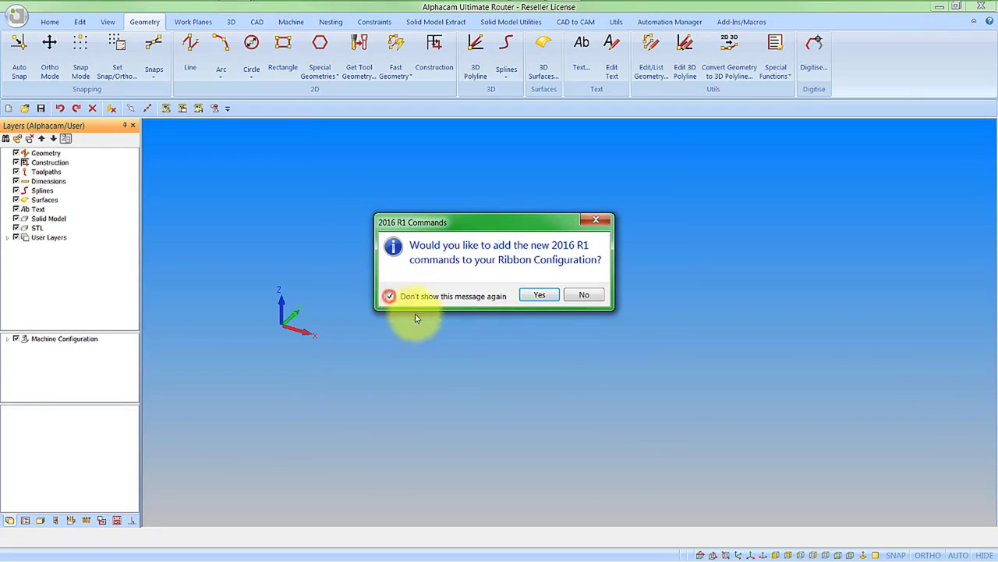
{"action": "left_click", "coordinate": [538, 296]}
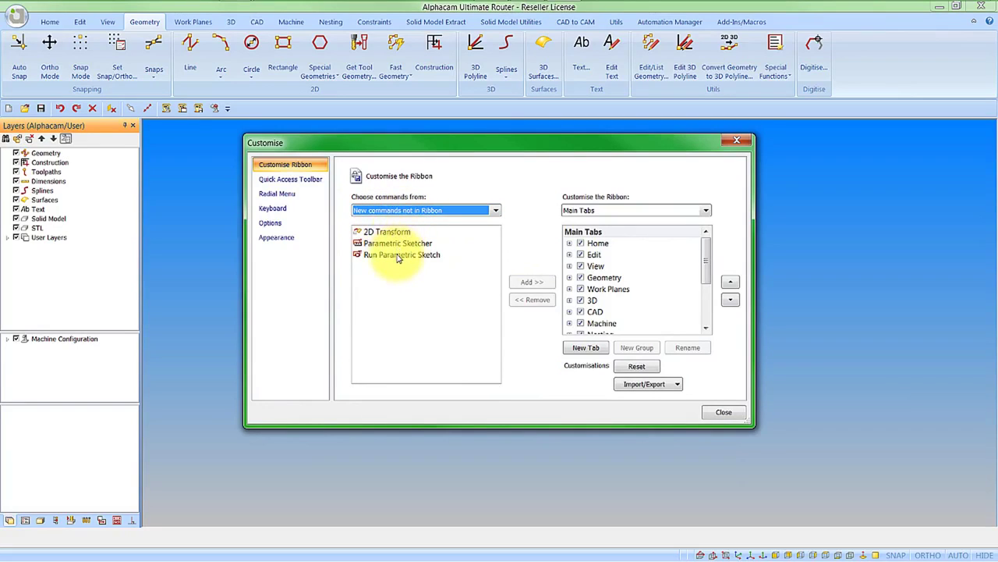
Create a new custom group on the Geometry tab named Parametric Sketcher
{"action": "left_click", "coordinate": [570, 278]}
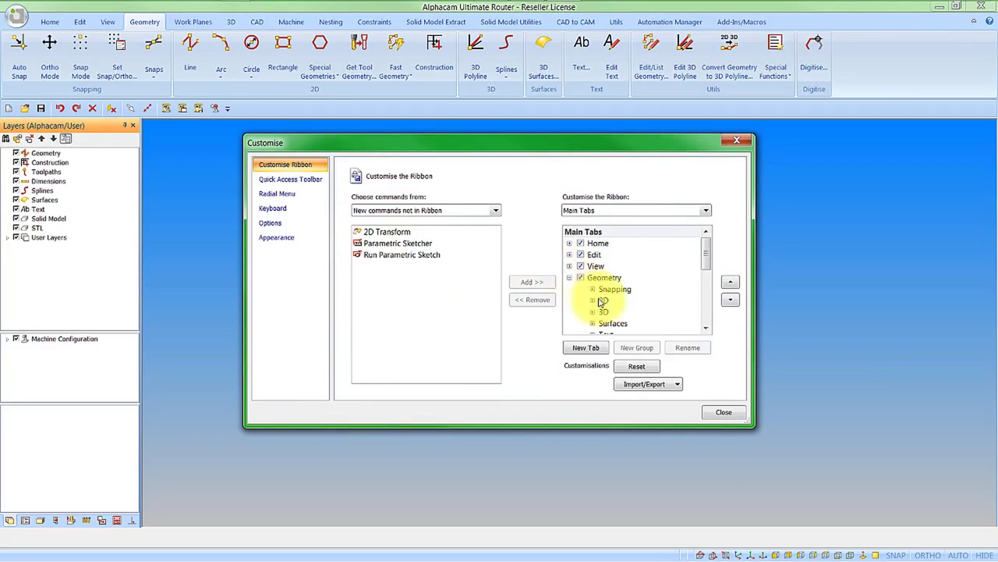
{"action": "left_click_drag", "start_coordinate": [707, 265], "coordinate": [707, 273]}
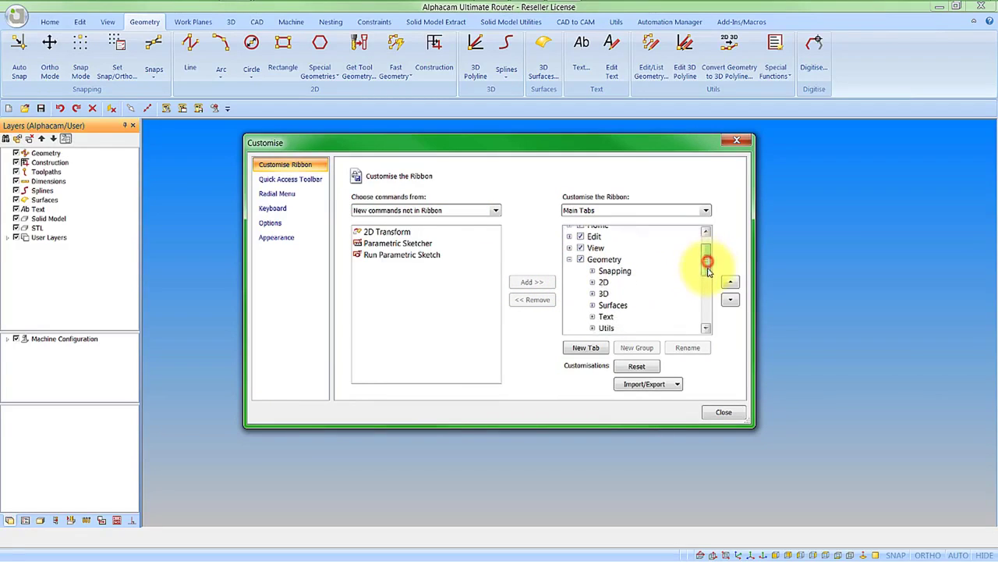
{"action": "left_click", "coordinate": [606, 257]}
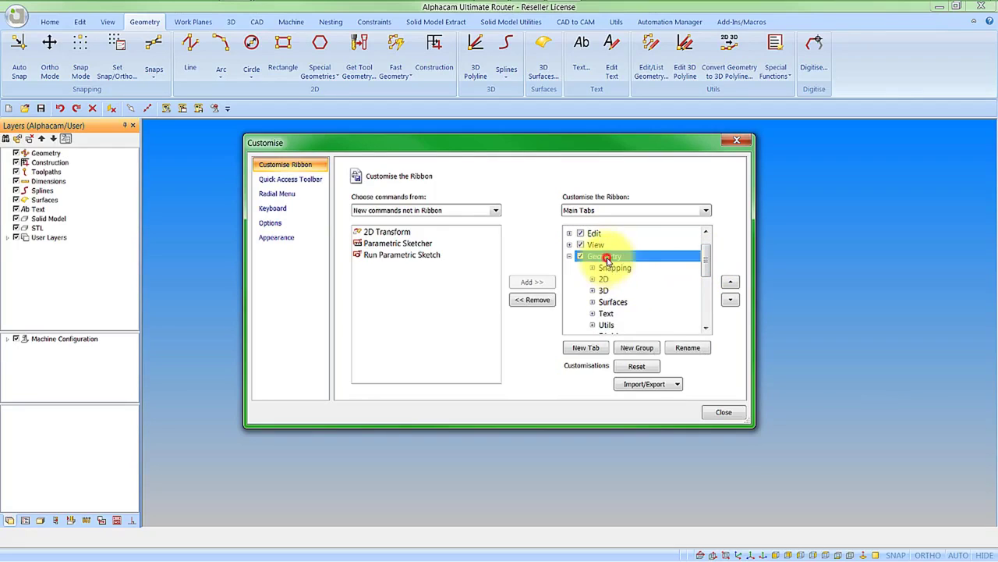
{"action": "left_click", "coordinate": [641, 348]}
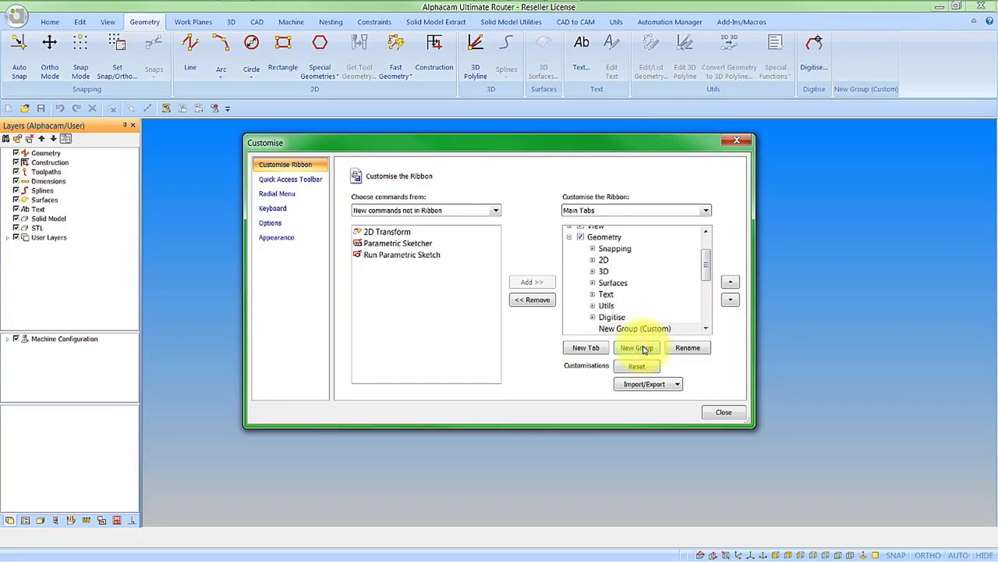
{"action": "left_click", "coordinate": [632, 328]}
{"action": "left_click", "coordinate": [687, 348]}
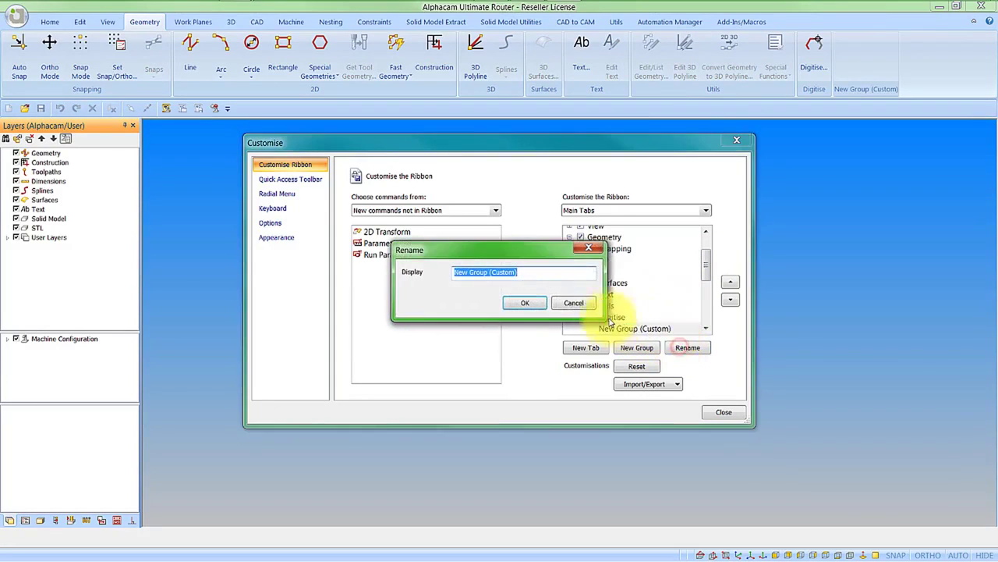
{"action": "type", "text": "F"}
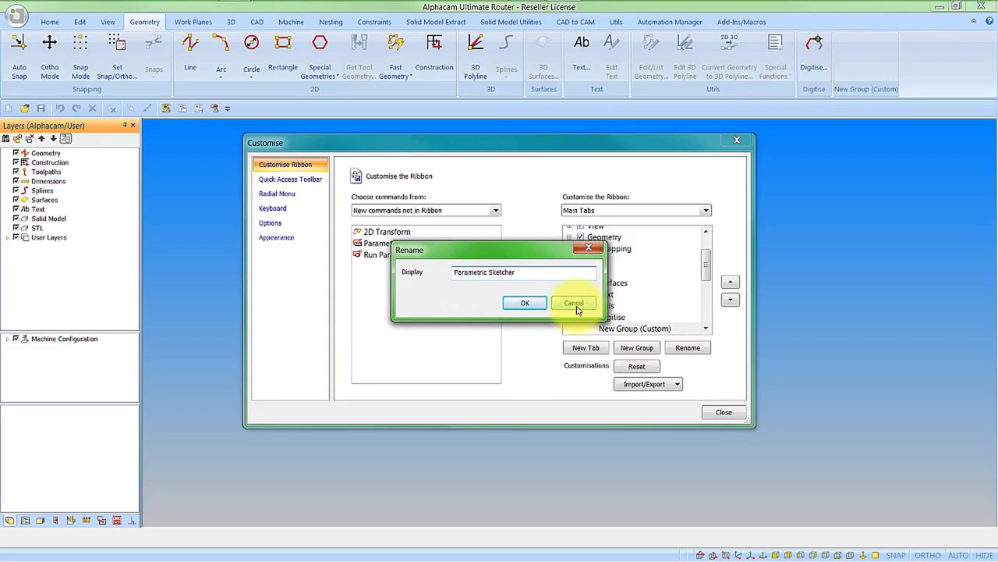
{"action": "left_click", "coordinate": [519, 303]}
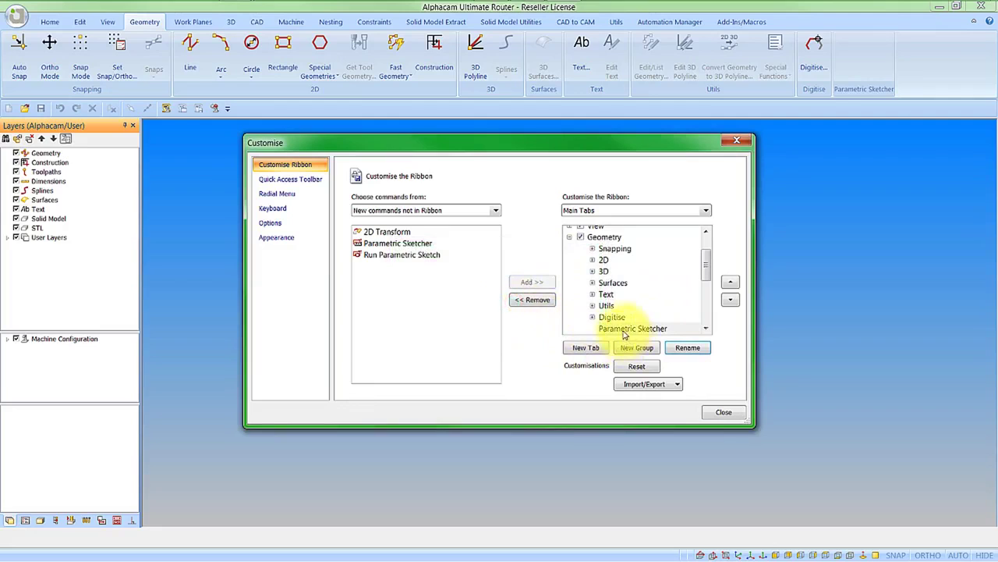
Move the Parametric Sketcher group up to sit just below 2D
{"action": "left_click", "coordinate": [624, 329]}
{"action": "left_click", "coordinate": [730, 282]}
{"action": "left_click", "coordinate": [730, 282]}
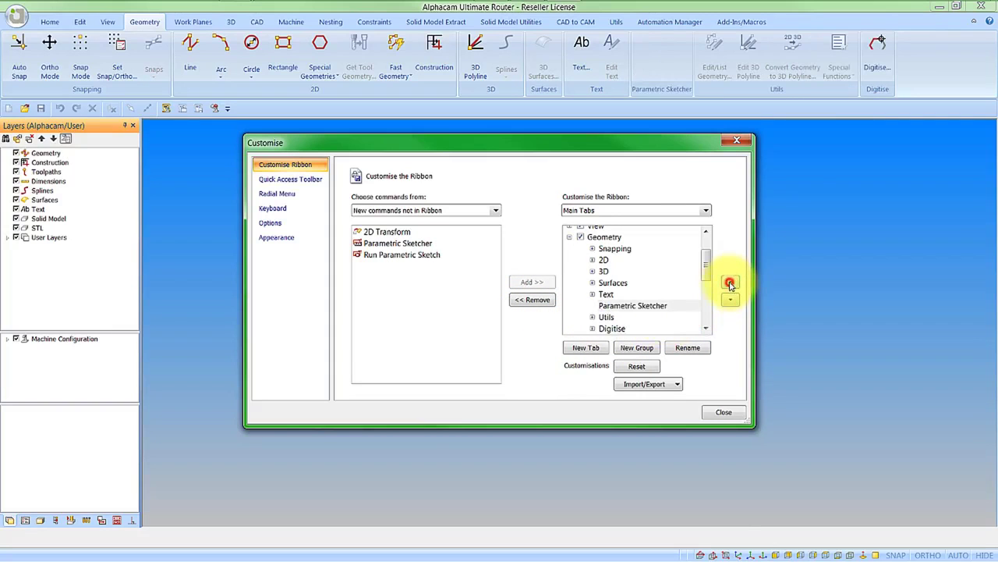
{"action": "left_click", "coordinate": [730, 283]}
{"action": "left_click", "coordinate": [730, 282]}
{"action": "left_click", "coordinate": [730, 282]}
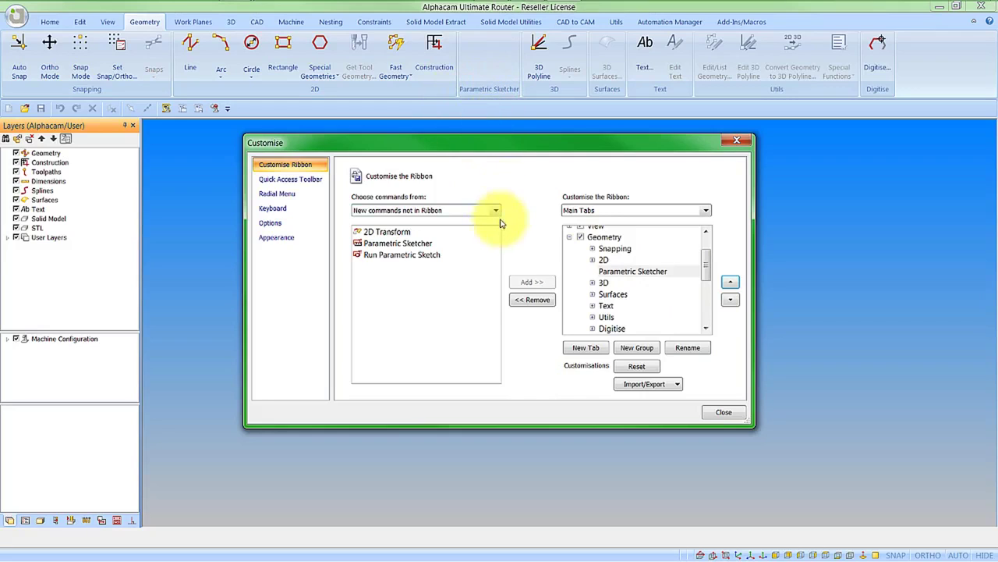
Add the Parametric Sketcher and Run Parametric Sketch commands to the new group
{"action": "left_click", "coordinate": [409, 248]}
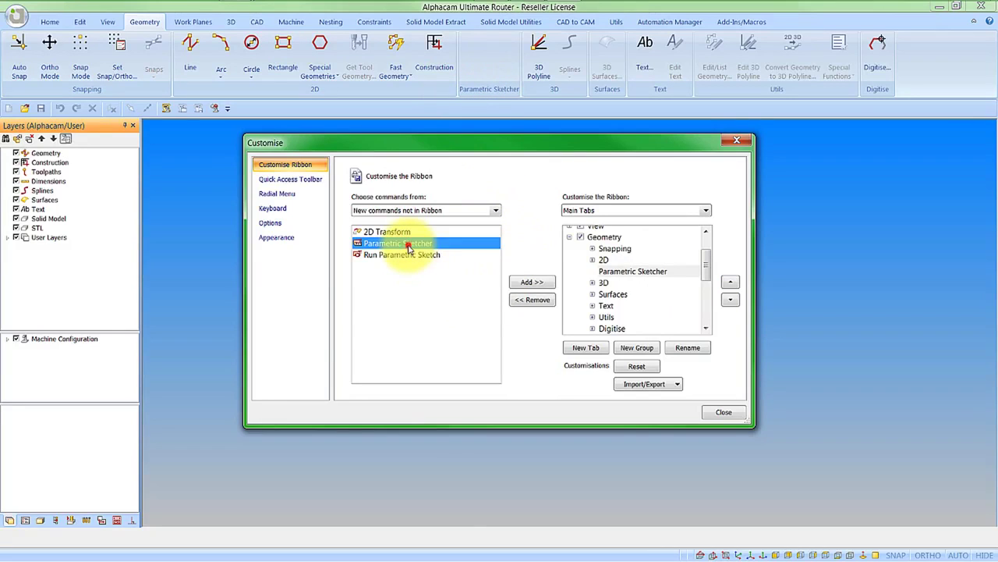
{"action": "left_click", "coordinate": [533, 282]}
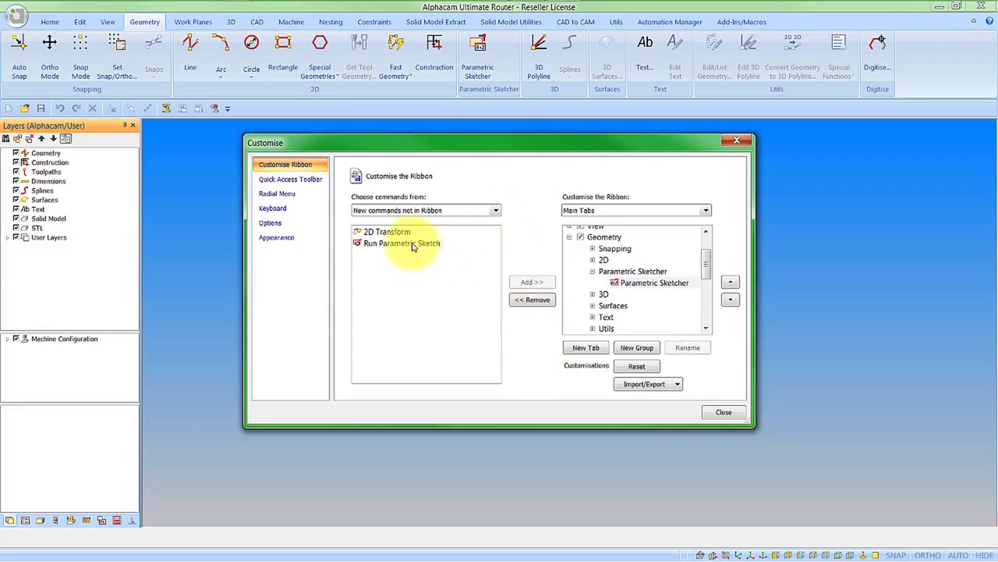
{"action": "left_click", "coordinate": [413, 245]}
{"action": "left_click", "coordinate": [527, 284]}
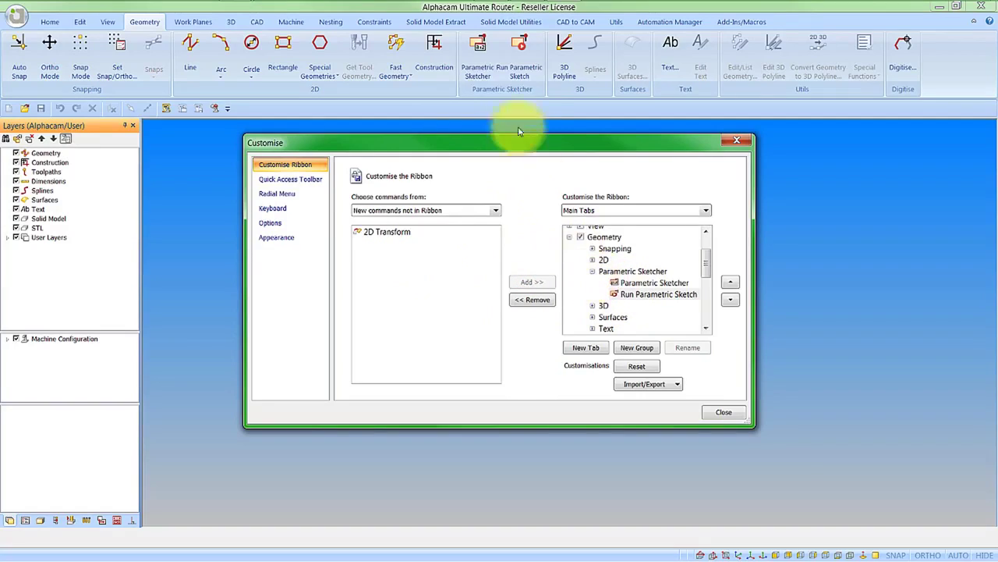
Add the 2D Transform command to the Edit tab's Move, Copy etc group
{"action": "left_click", "coordinate": [593, 272]}
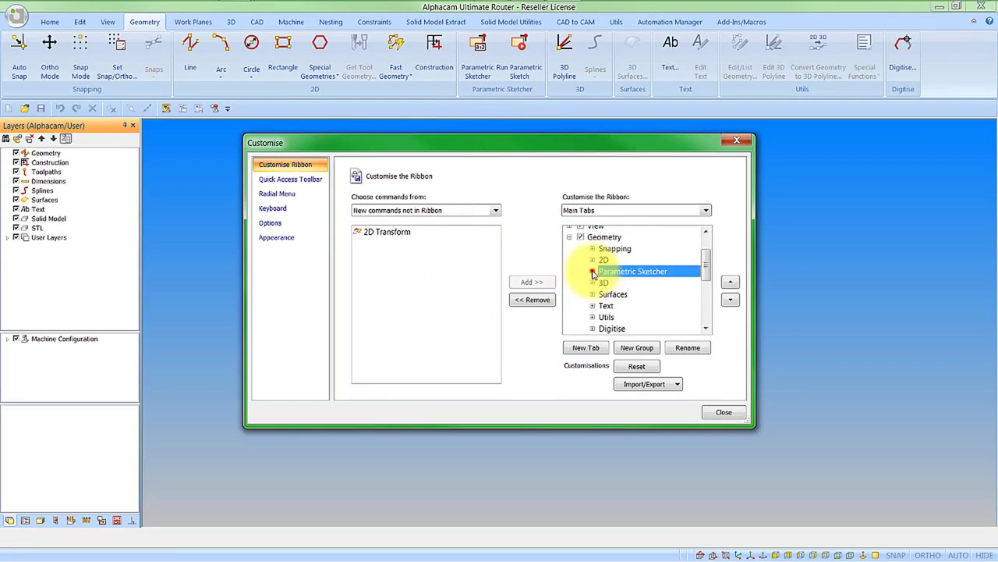
{"action": "left_click", "coordinate": [568, 236]}
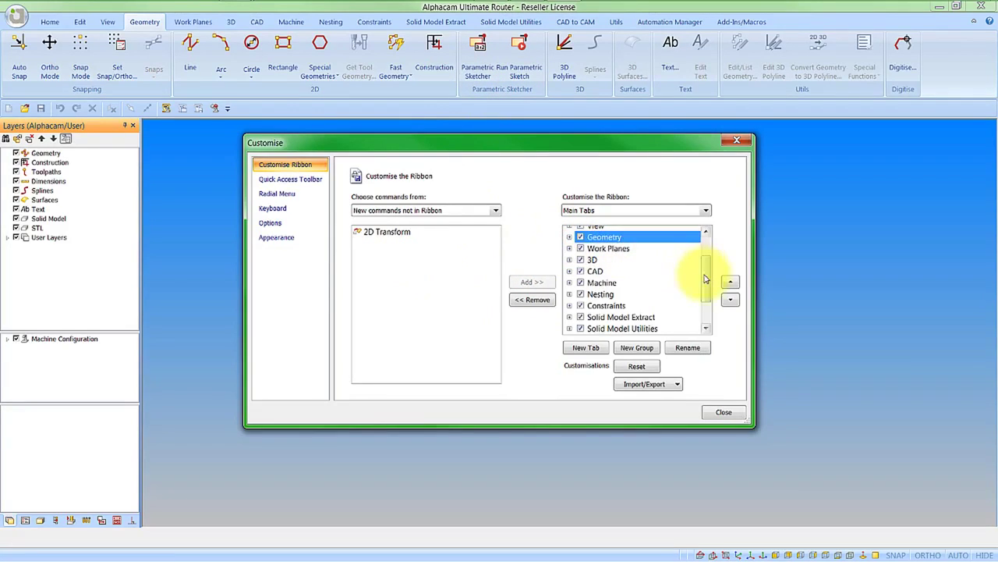
{"action": "left_click_drag", "start_coordinate": [705, 278], "coordinate": [707, 253]}
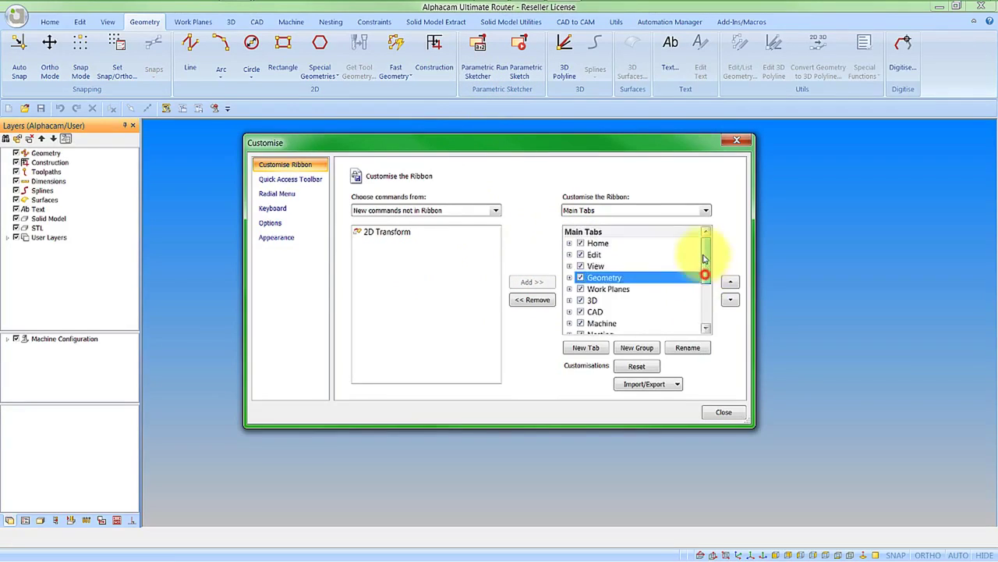
{"action": "left_click", "coordinate": [570, 255]}
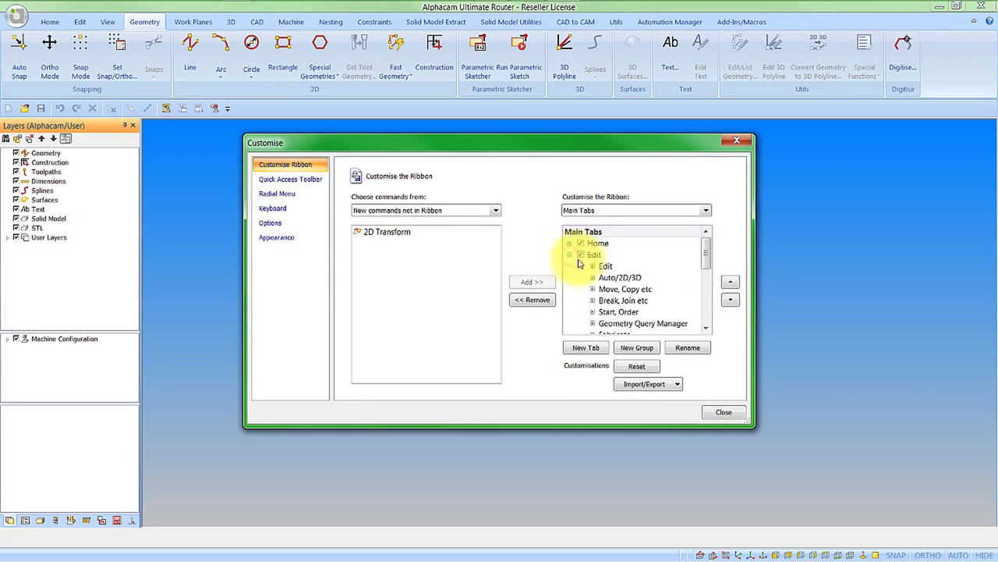
{"action": "left_click", "coordinate": [619, 290]}
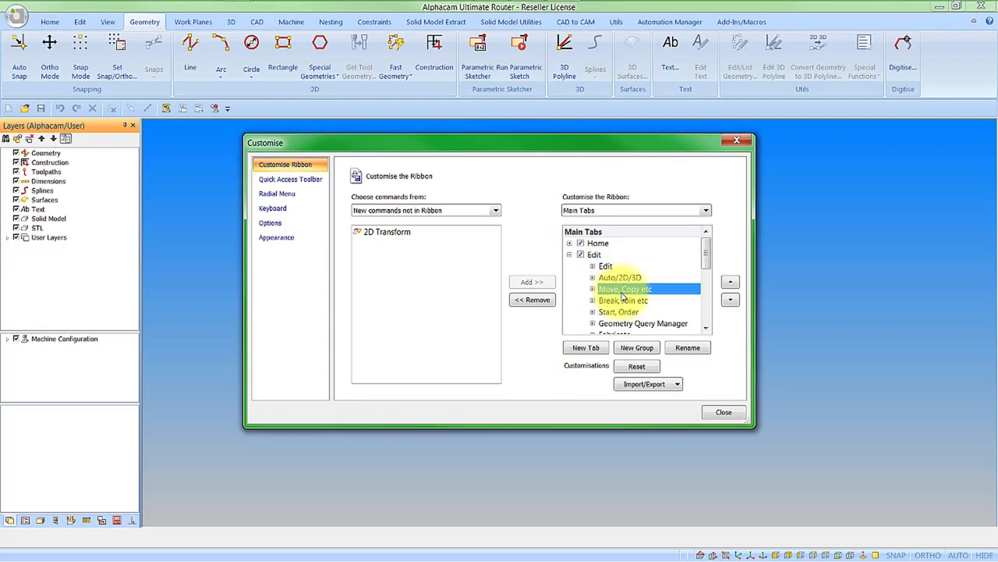
{"action": "left_click", "coordinate": [592, 289]}
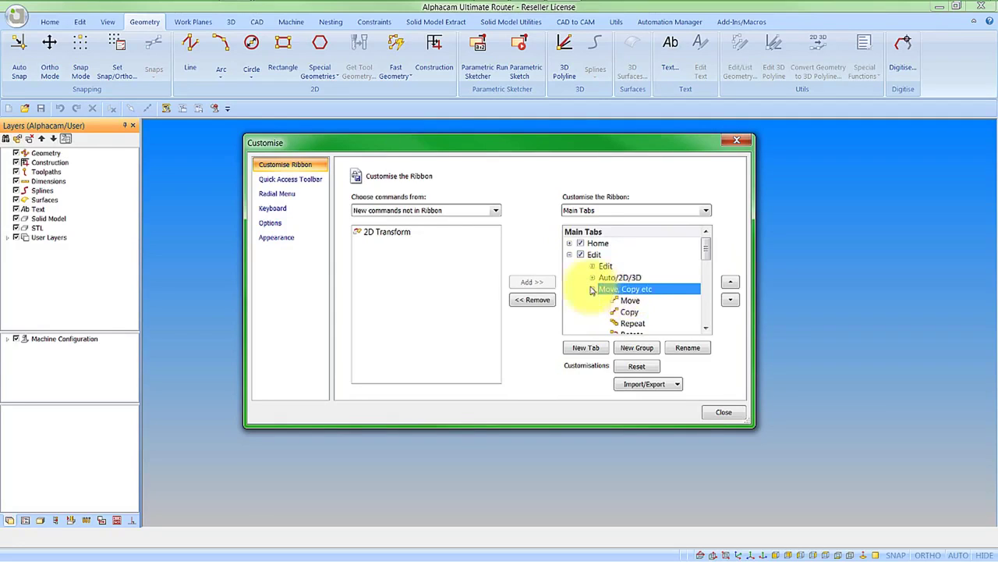
{"action": "left_click", "coordinate": [388, 233]}
{"action": "left_click", "coordinate": [525, 282]}
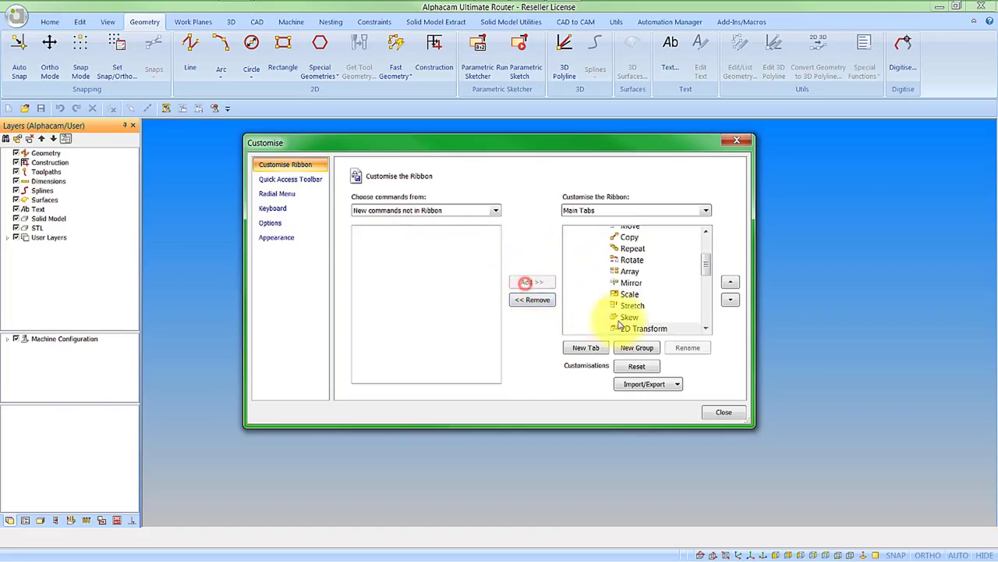
Move 2D Transform up until it is the first command in Move, Copy etc
{"action": "left_click", "coordinate": [728, 283]}
{"action": "left_click", "coordinate": [728, 283]}
{"action": "left_click", "coordinate": [728, 283]}
{"action": "left_click", "coordinate": [729, 283]}
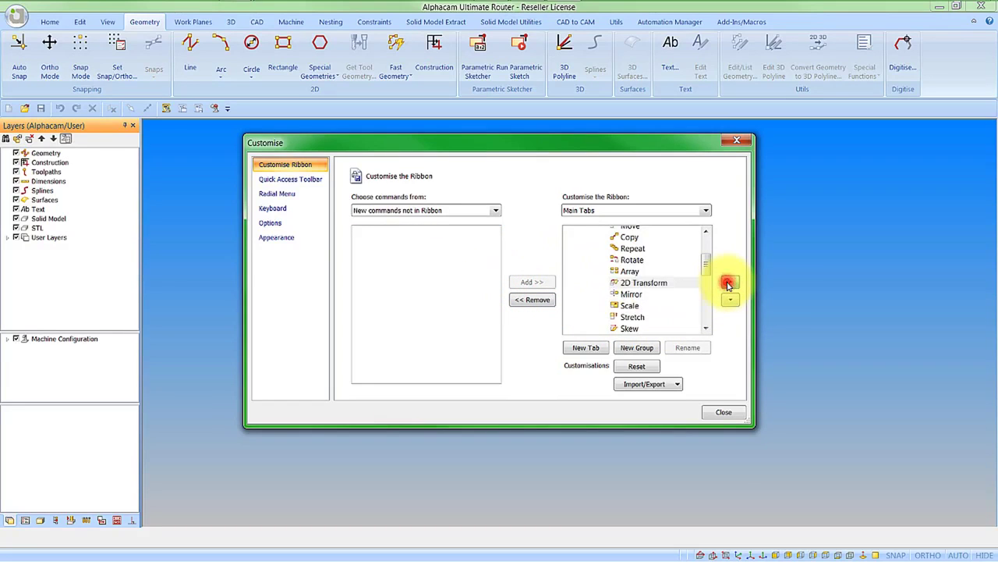
{"action": "left_click", "coordinate": [729, 283]}
{"action": "left_click", "coordinate": [728, 283]}
{"action": "left_click", "coordinate": [729, 283]}
{"action": "left_click", "coordinate": [730, 282]}
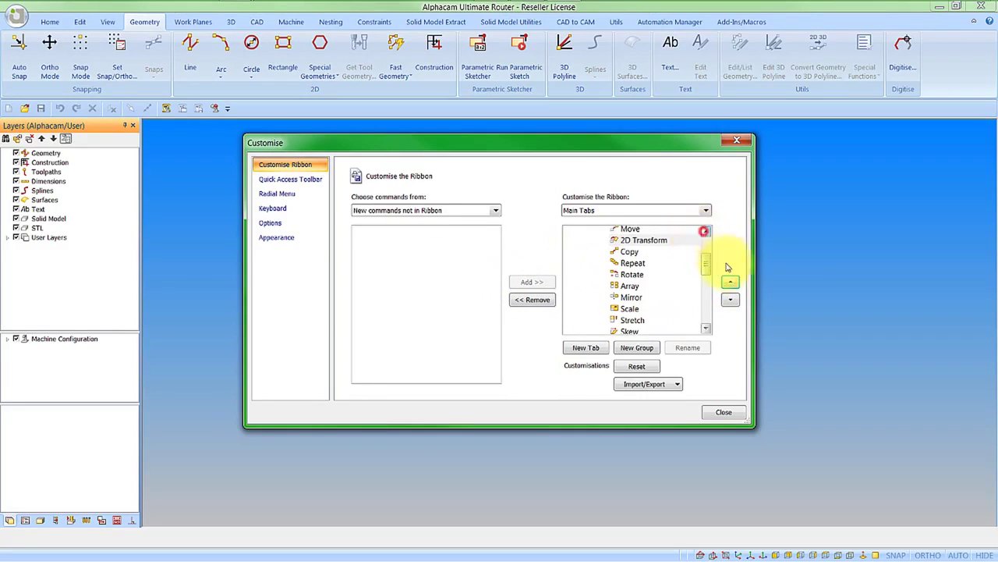
{"action": "left_click", "coordinate": [705, 229]}
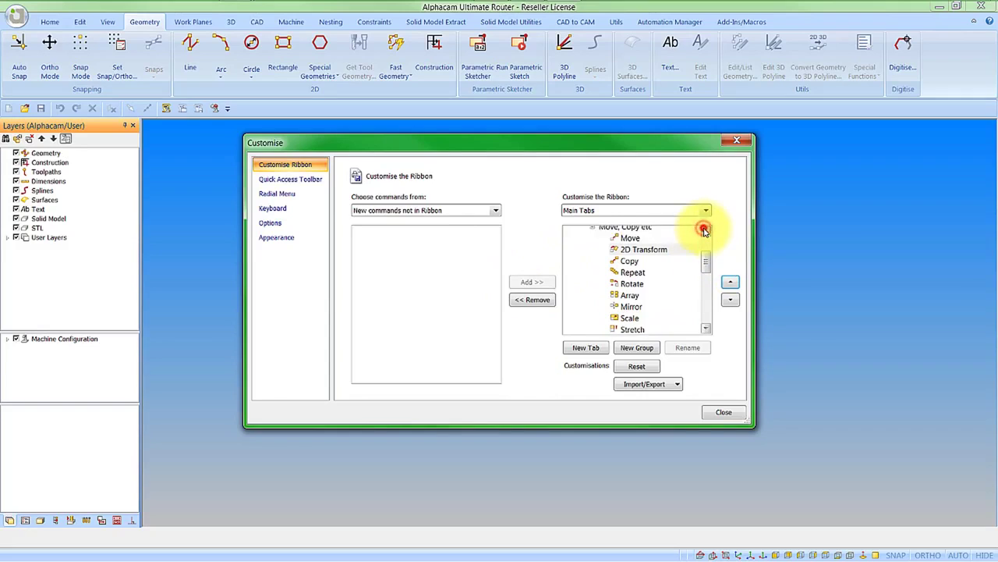
{"action": "left_click", "coordinate": [730, 281]}
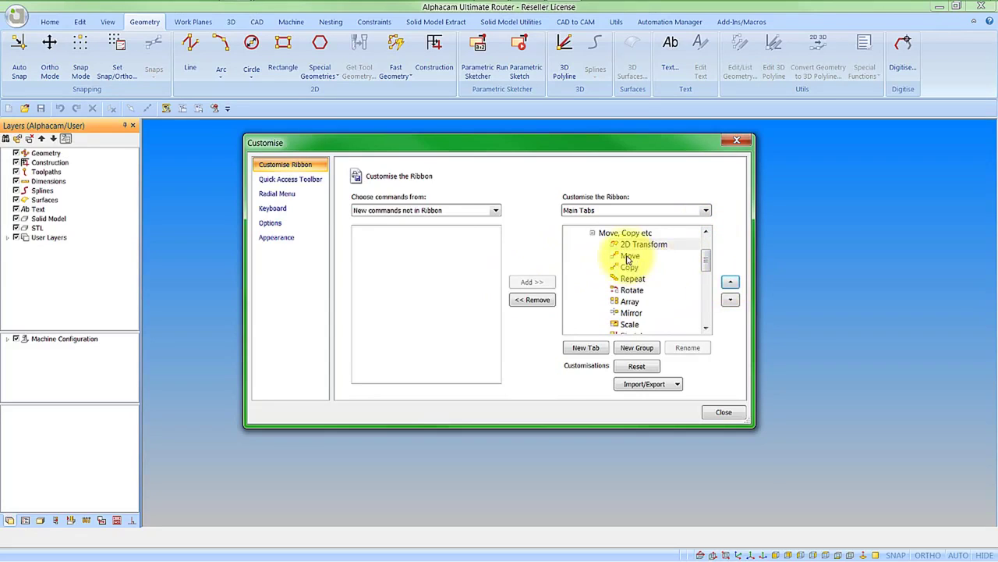
Close the Customise dialog and check 2D Transform on the Edit tab
{"action": "left_click", "coordinate": [722, 415]}
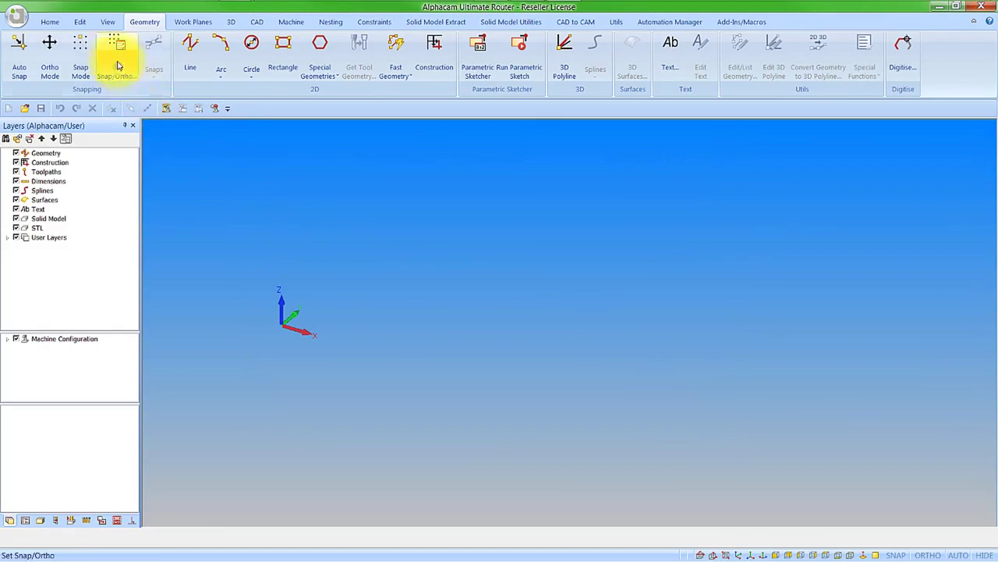
{"action": "left_click", "coordinate": [81, 23]}
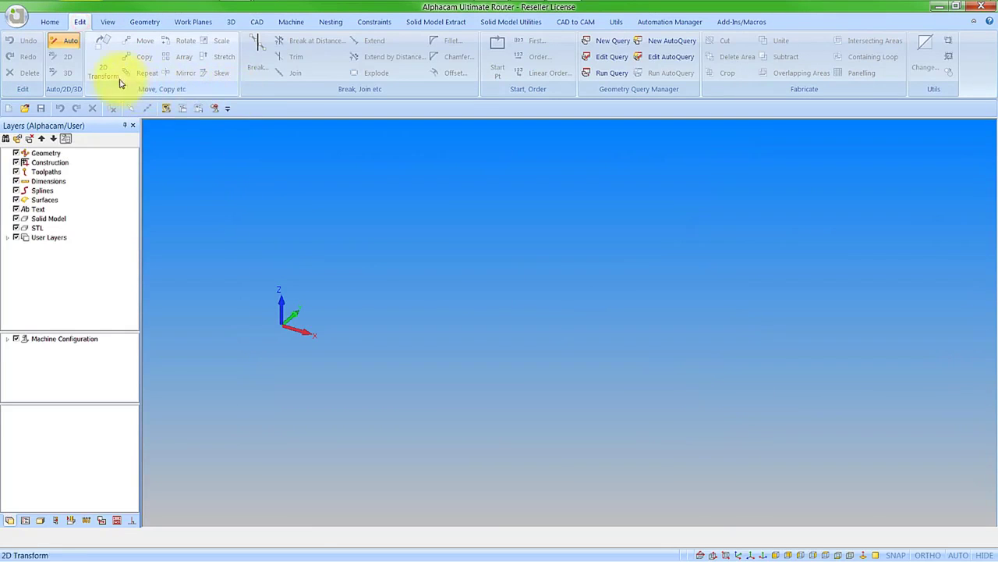
{"action": "left_click", "coordinate": [144, 23]}
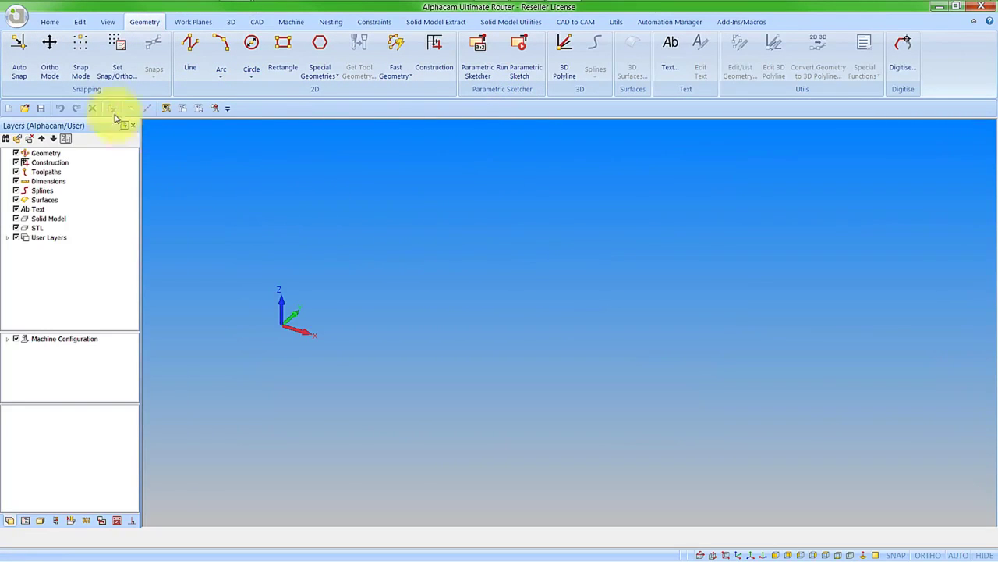
Open #1 GUI.ard from the application menu's recent documents list
{"action": "left_click", "coordinate": [17, 18]}
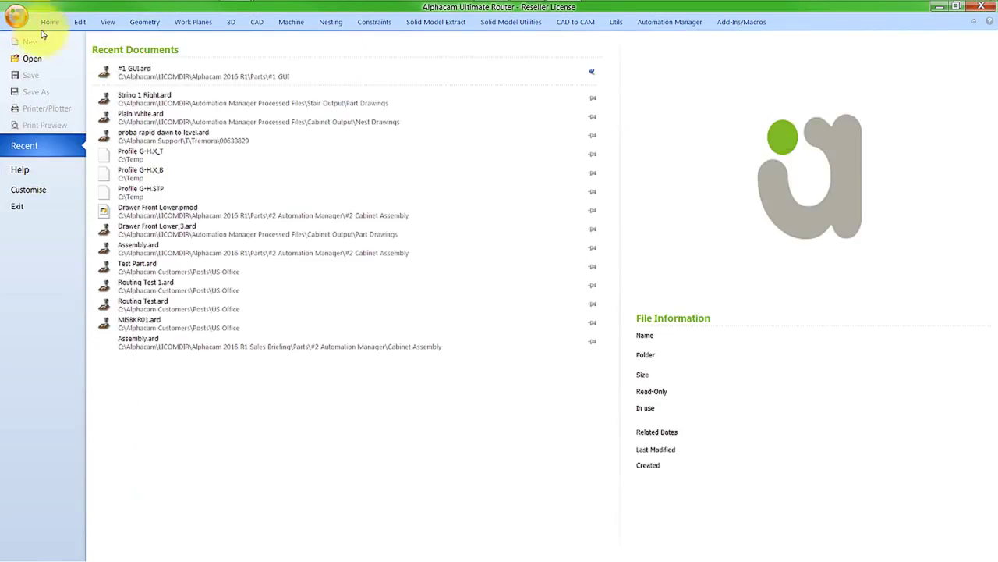
{"action": "left_click", "coordinate": [137, 71]}
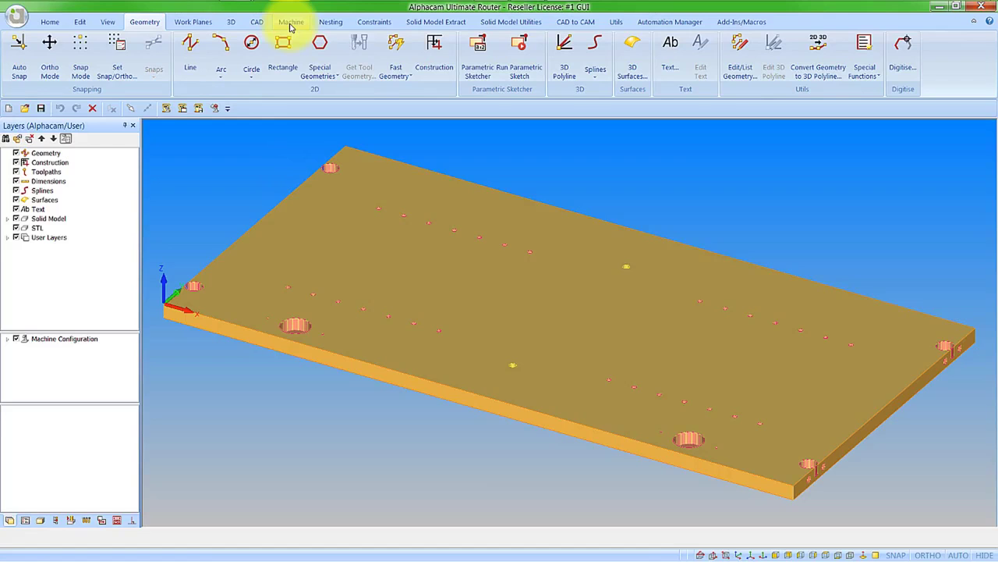
On the Machine tab, select the 16mm Flat tool from the Alphacam 2016 R1 library folder
{"action": "left_click", "coordinate": [291, 23]}
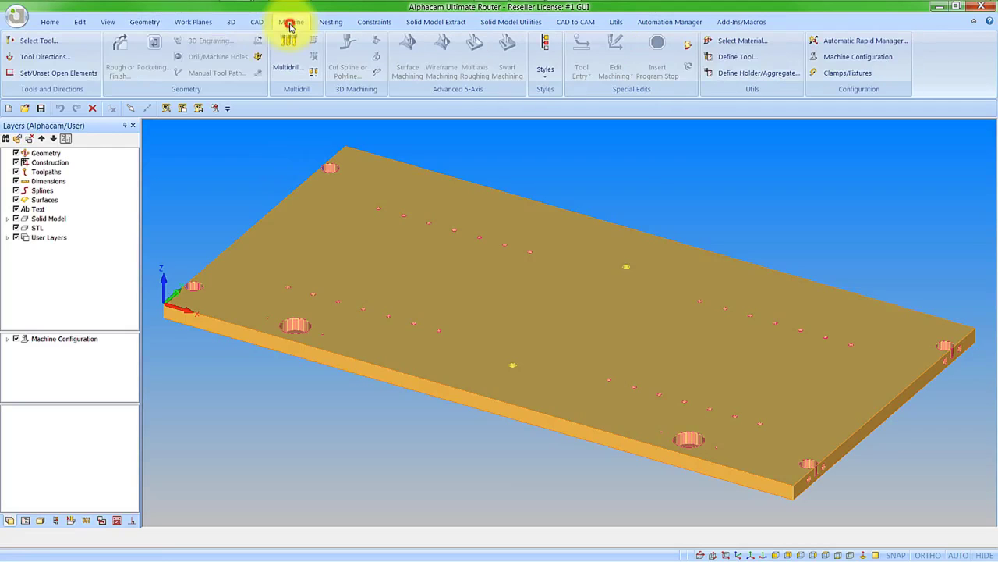
{"action": "left_click", "coordinate": [39, 41]}
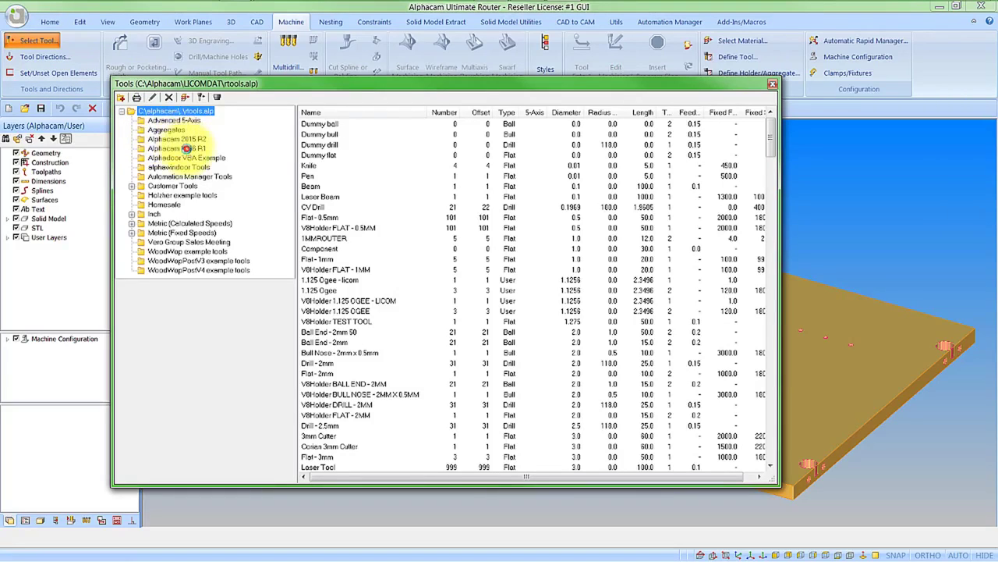
{"action": "left_click", "coordinate": [184, 147]}
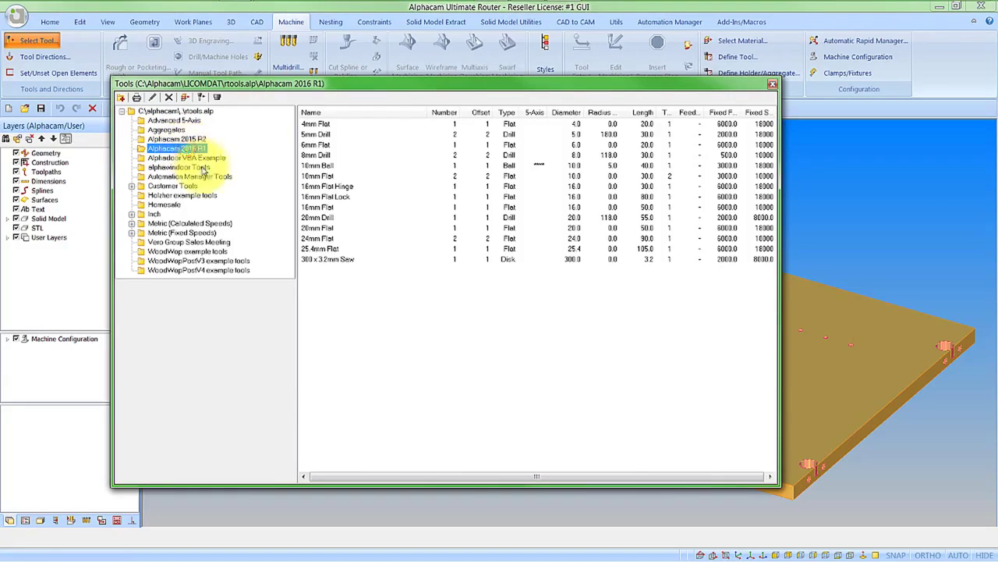
{"action": "double_click", "coordinate": [316, 216]}
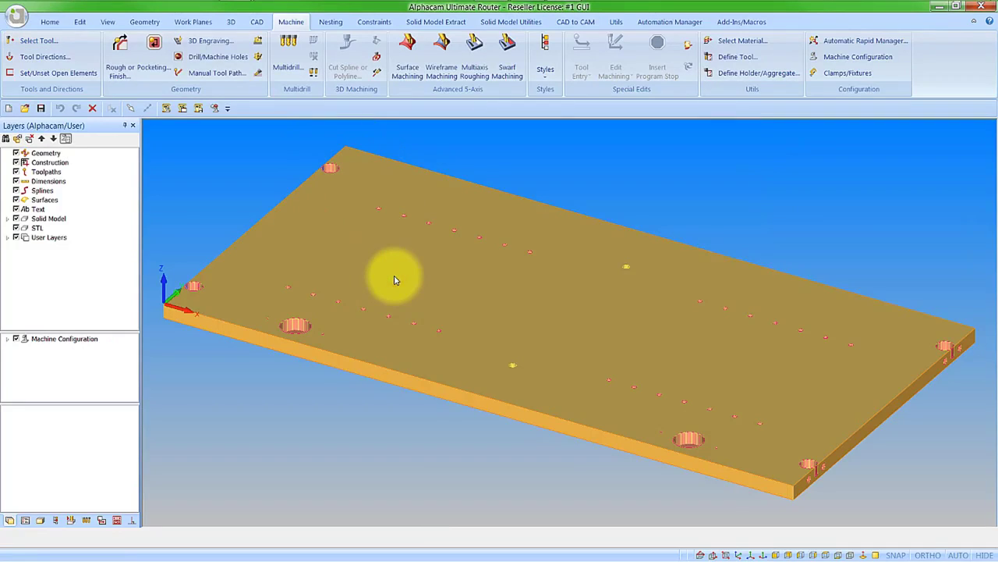
Start a Rough/Finish operation, preview Sloping, Profiled and Auto Z sides, then choose Vertical
{"action": "left_click", "coordinate": [120, 69]}
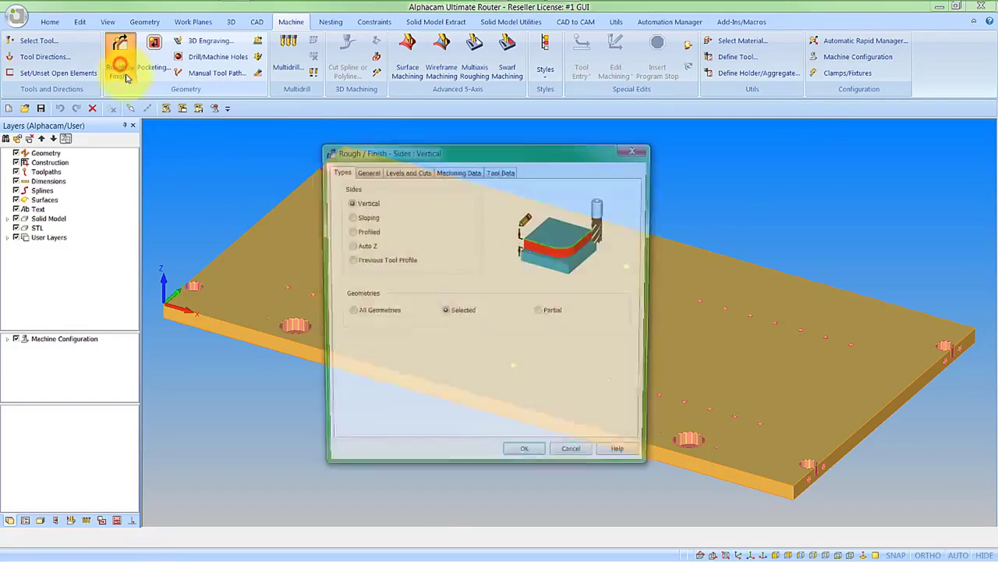
{"action": "left_click_drag", "start_coordinate": [397, 155], "coordinate": [361, 154]}
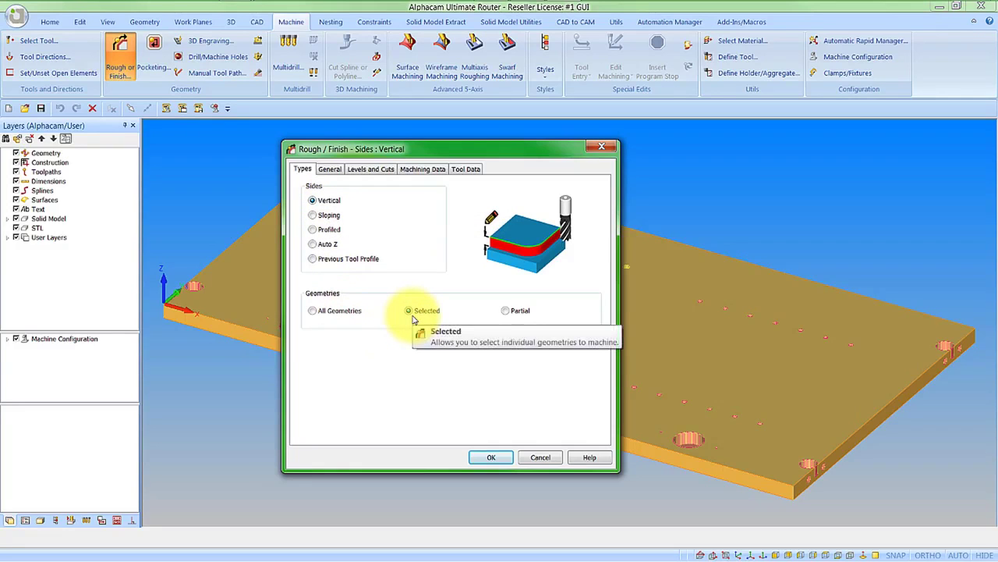
{"action": "left_click", "coordinate": [329, 216]}
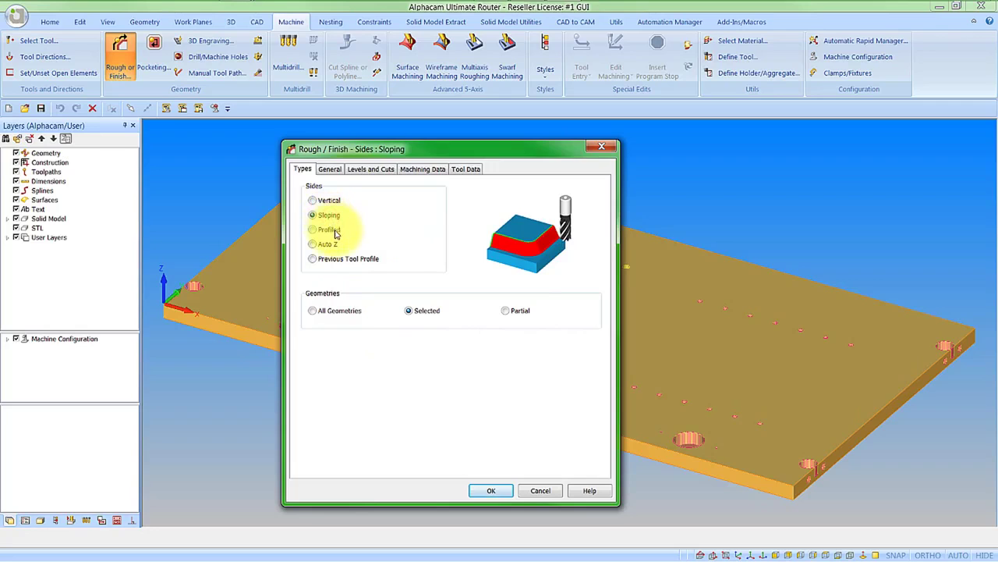
{"action": "left_click", "coordinate": [335, 233]}
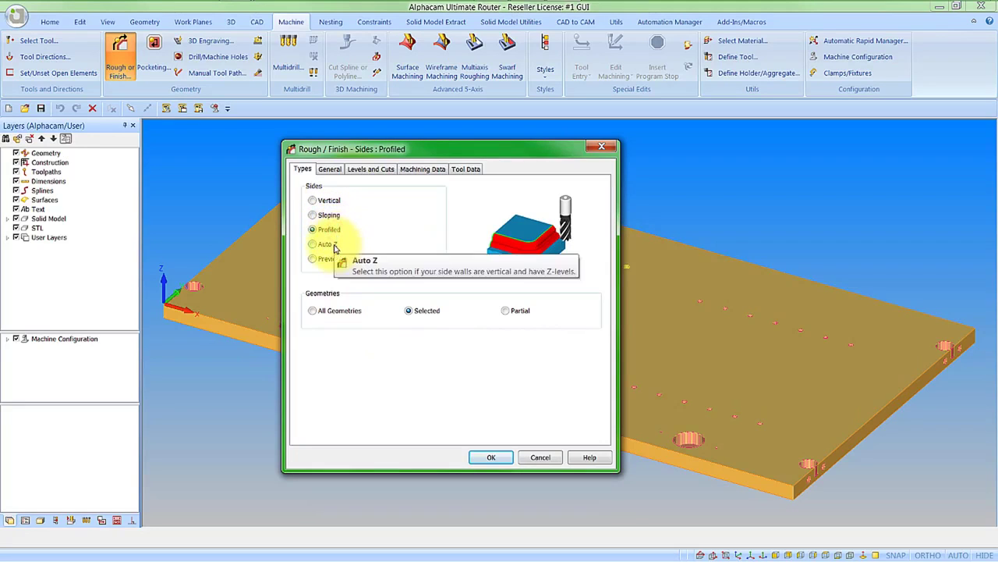
{"action": "left_click", "coordinate": [333, 245]}
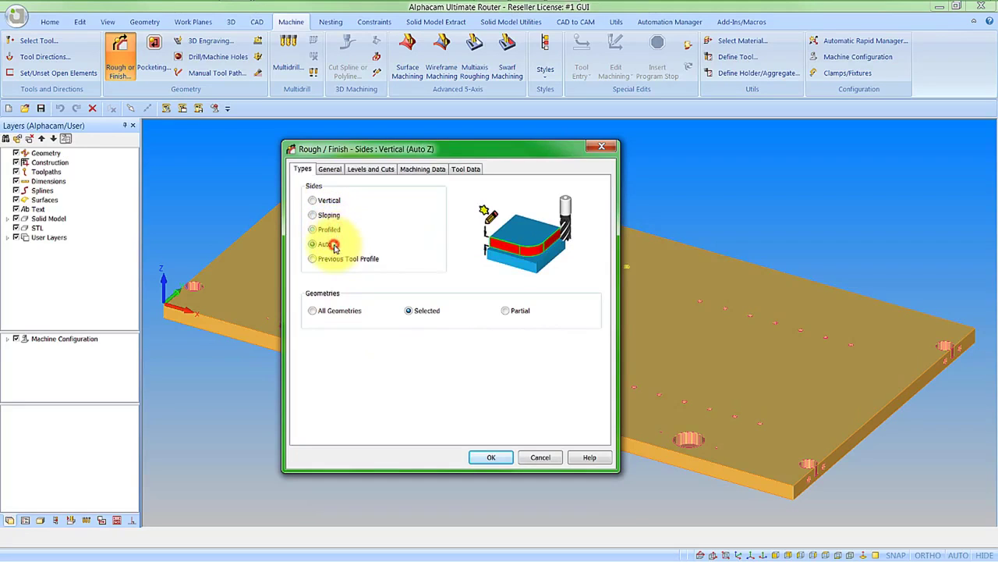
{"action": "left_click", "coordinate": [330, 203]}
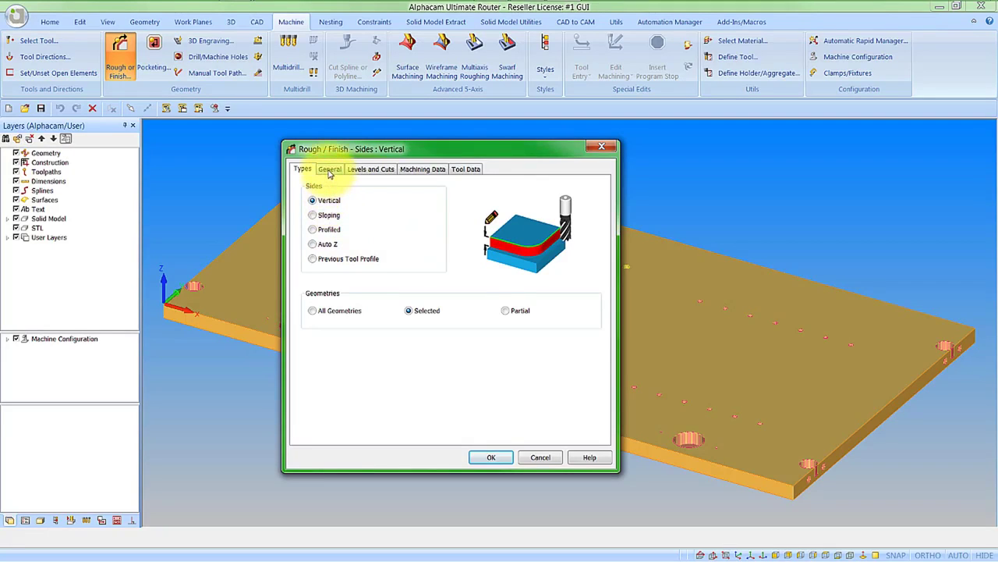
On the General tab, choose Machine Comp (G41/42) and, after trying Roll Round and Loop, Straight XY corners
{"action": "left_click", "coordinate": [329, 170]}
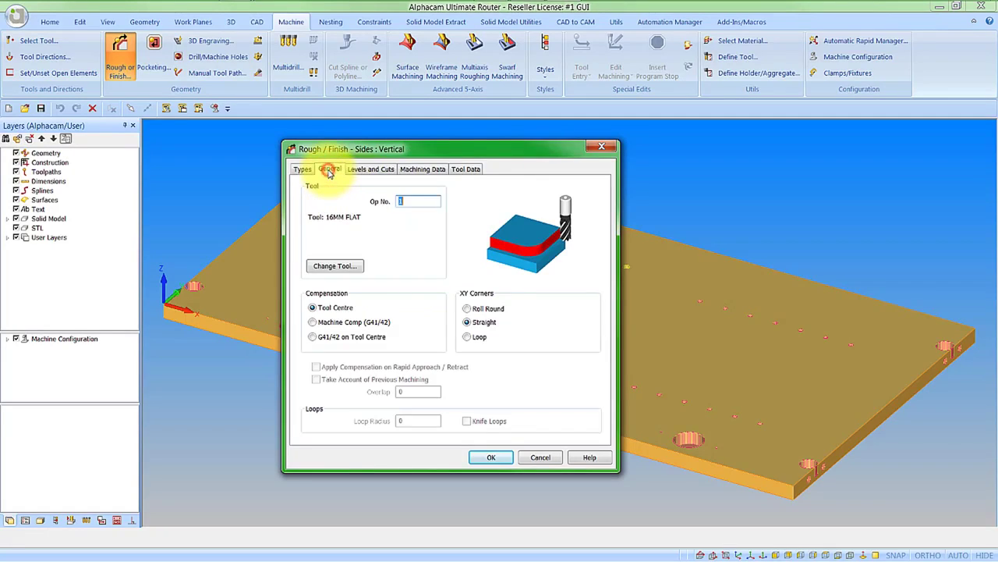
{"action": "left_click", "coordinate": [339, 324]}
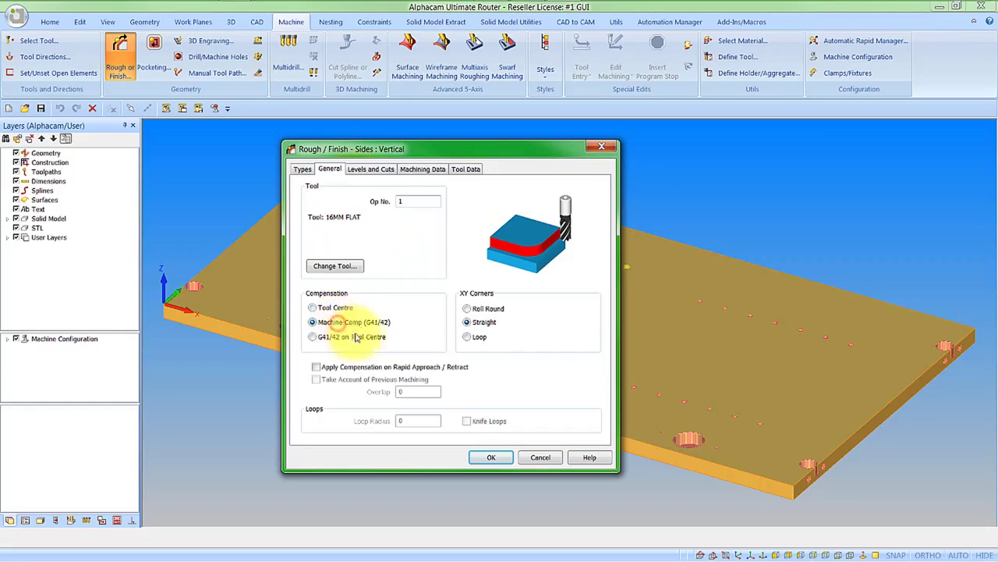
{"action": "left_click", "coordinate": [489, 309]}
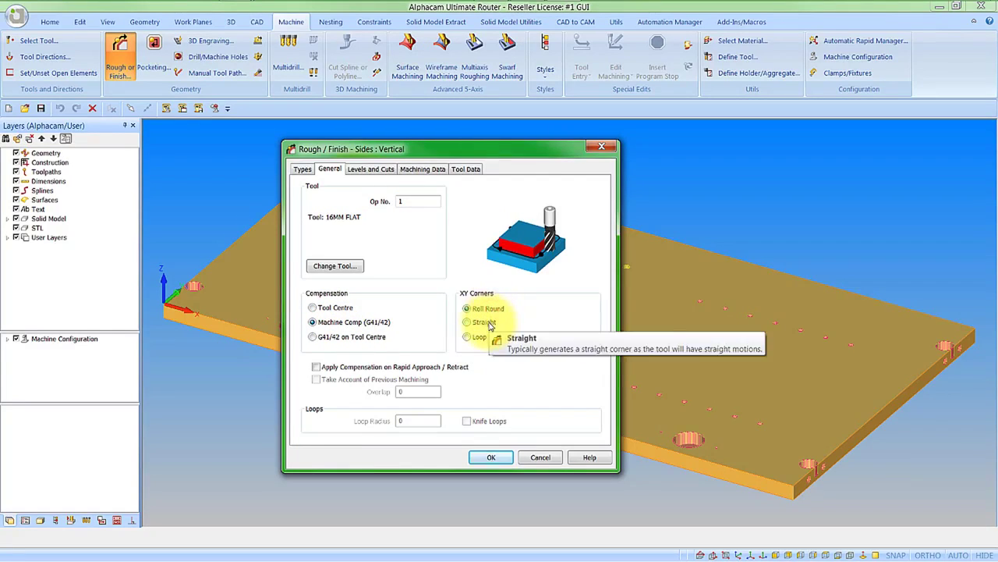
{"action": "left_click", "coordinate": [485, 322]}
{"action": "left_click", "coordinate": [483, 337]}
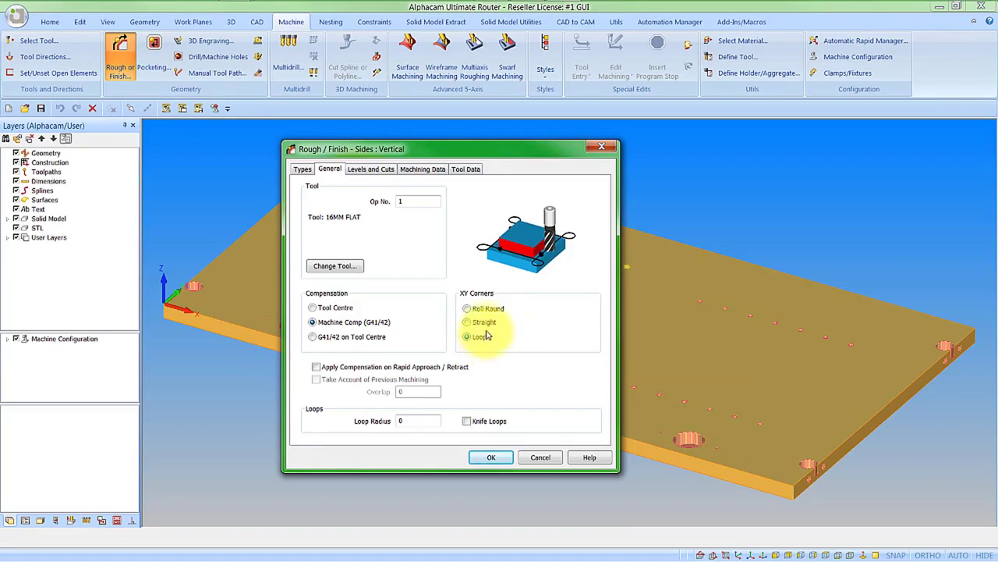
{"action": "left_click", "coordinate": [467, 422]}
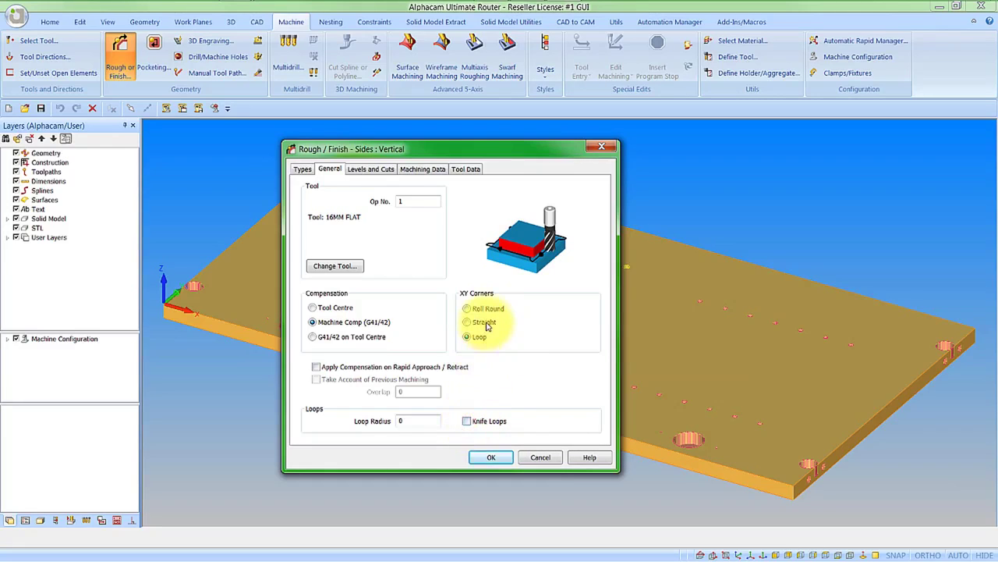
{"action": "left_click", "coordinate": [485, 322]}
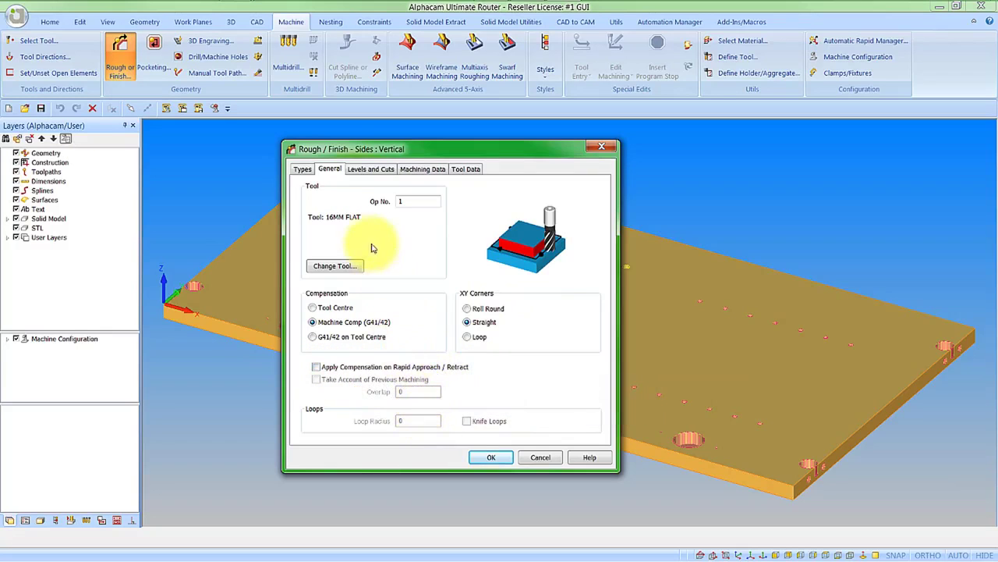
In Levels and Cuts, set Final Depth to -18 by snapping to the panel's bottom corner end-point
{"action": "left_click", "coordinate": [368, 169]}
{"action": "double_click", "coordinate": [408, 204]}
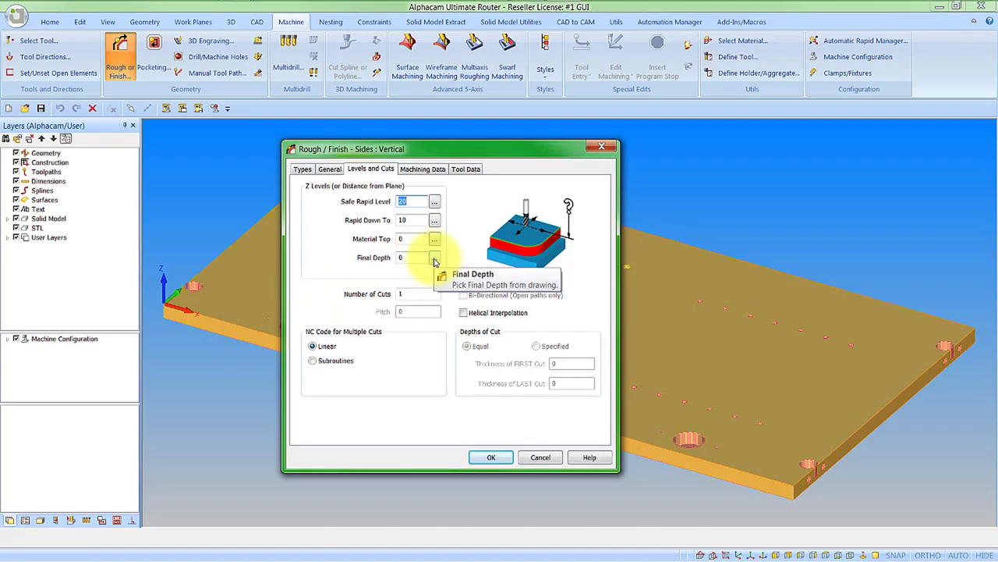
{"action": "left_click", "coordinate": [434, 259]}
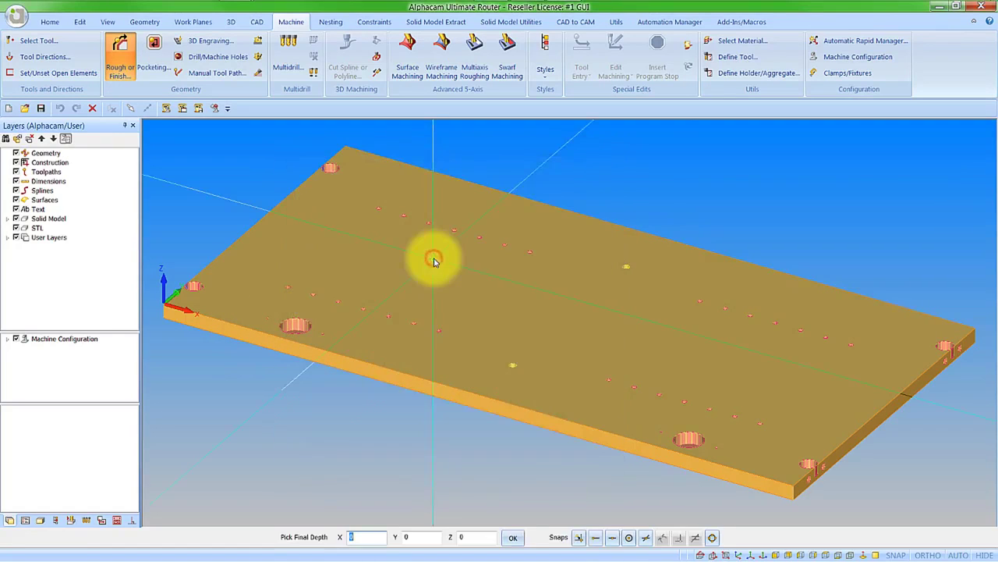
{"action": "left_click", "coordinate": [596, 538]}
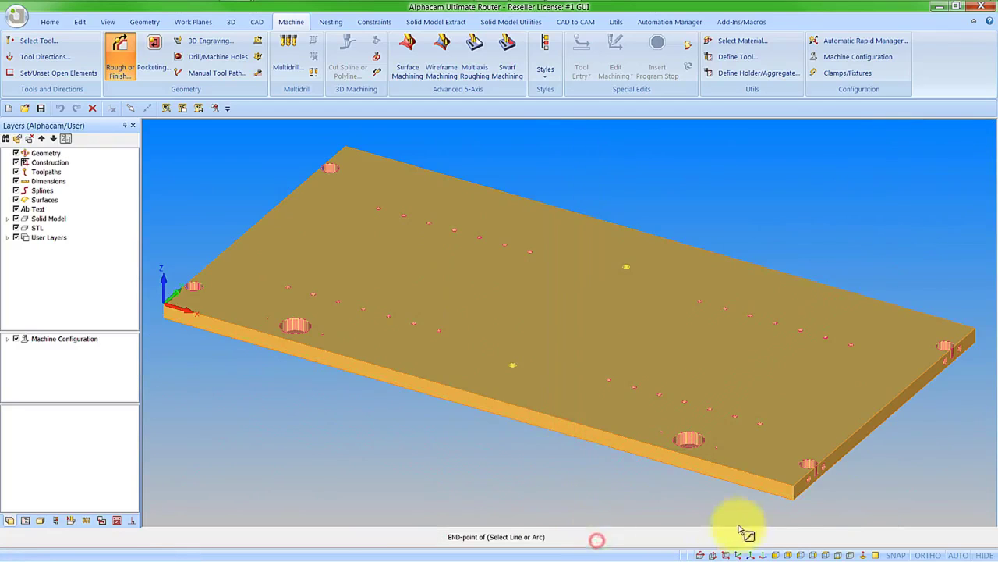
{"action": "left_click", "coordinate": [793, 504]}
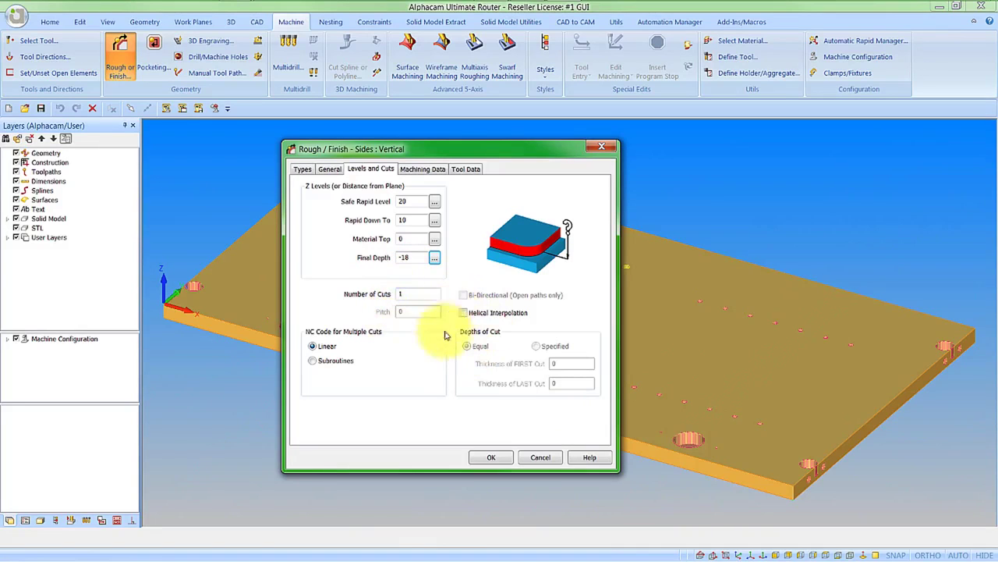
On Machining Data, enable Apply Auto Lead In/Out and accept its settings
{"action": "left_click", "coordinate": [421, 169]}
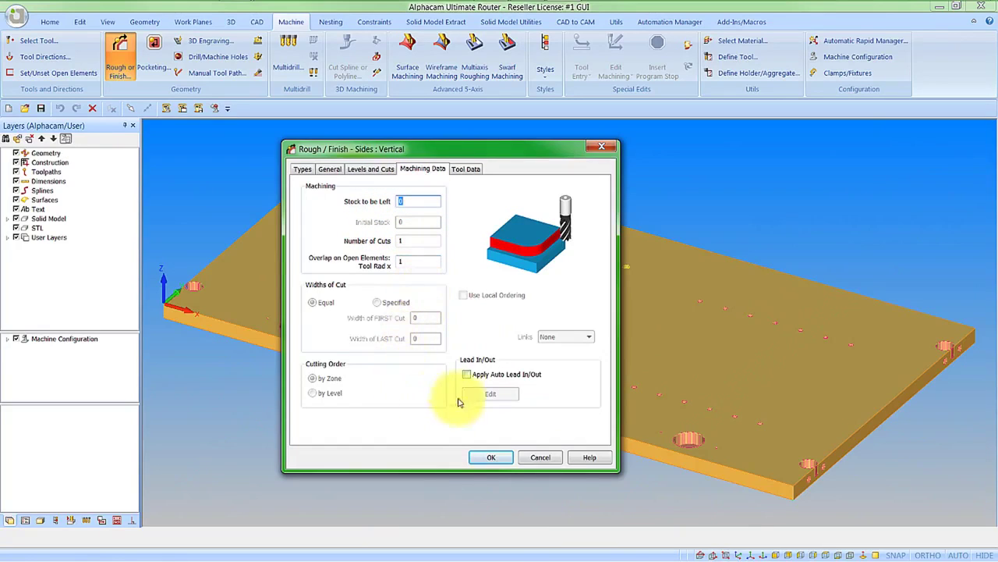
{"action": "left_click", "coordinate": [466, 375]}
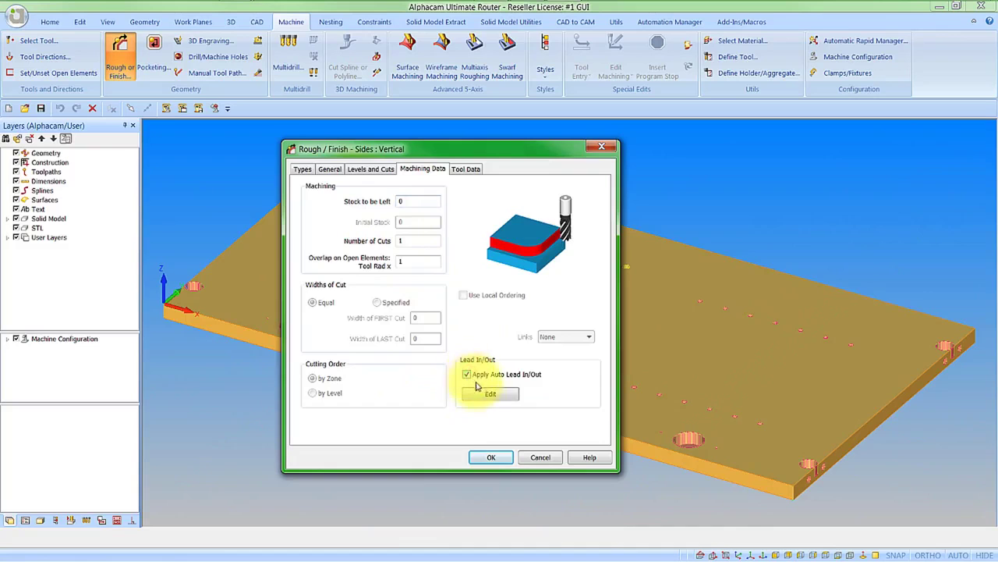
{"action": "left_click", "coordinate": [485, 394]}
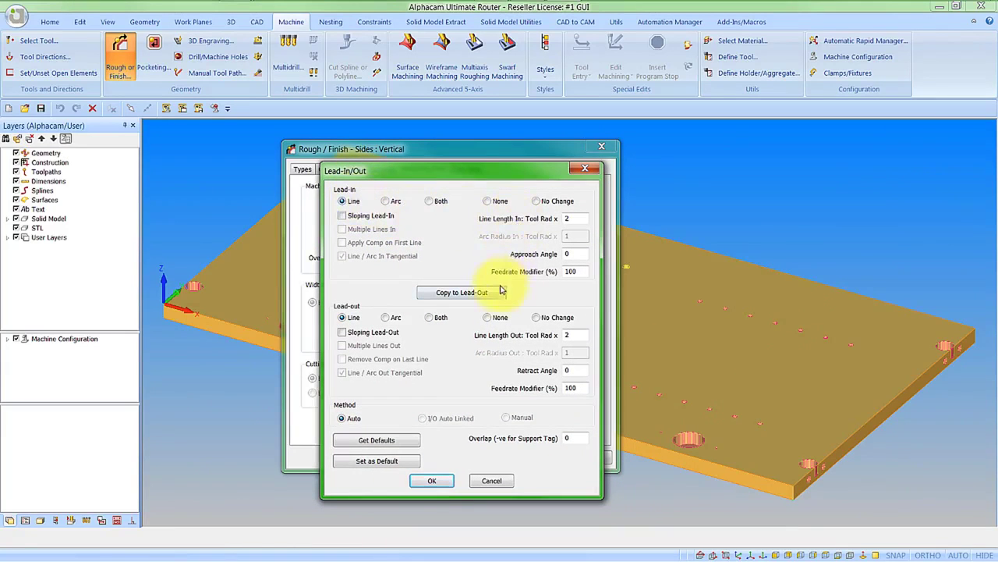
{"action": "left_click", "coordinate": [441, 481]}
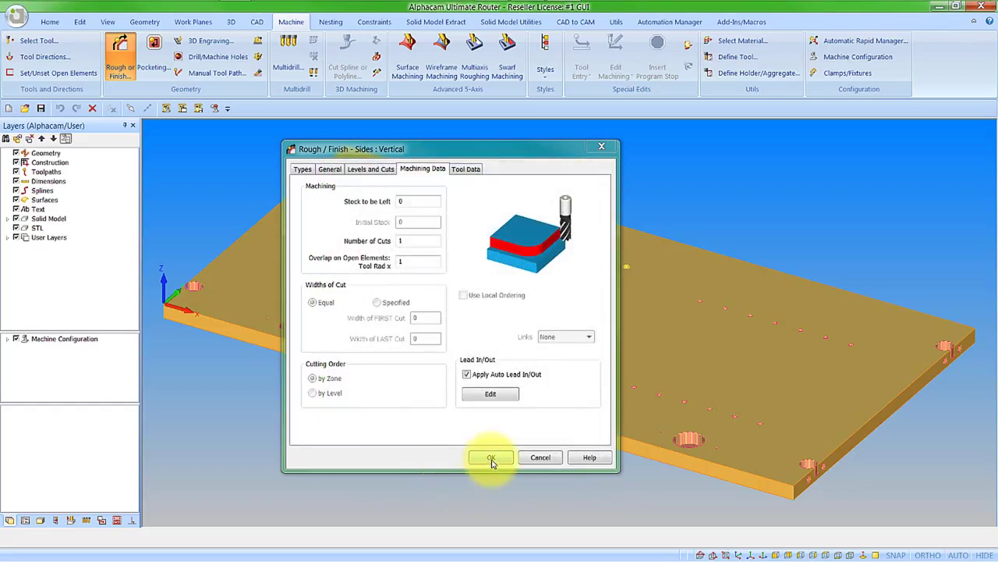
Review Tool Data, confirm the operation, and pick the panel's outer edge to generate the toolpath
{"action": "left_click", "coordinate": [464, 170]}
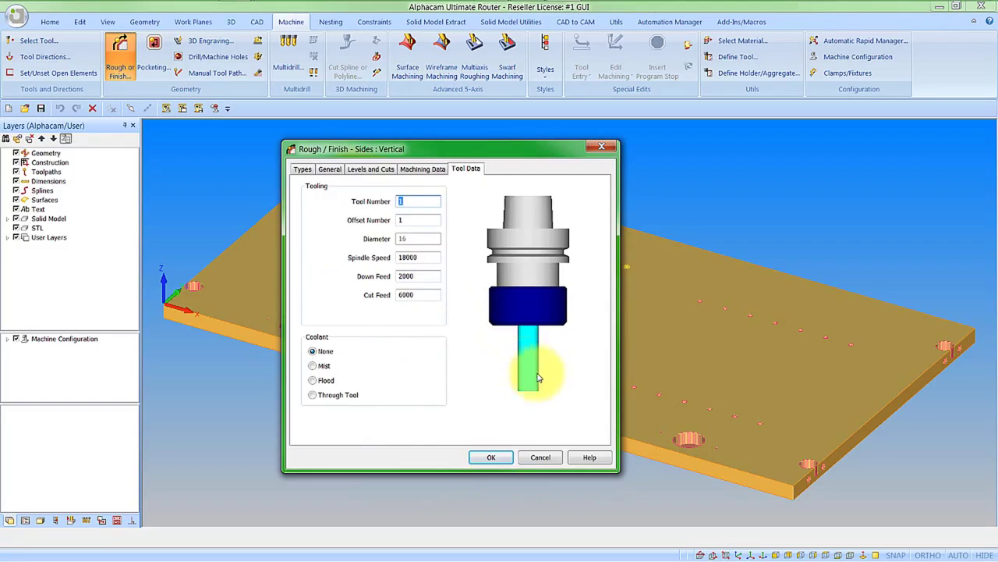
{"action": "left_click", "coordinate": [498, 460]}
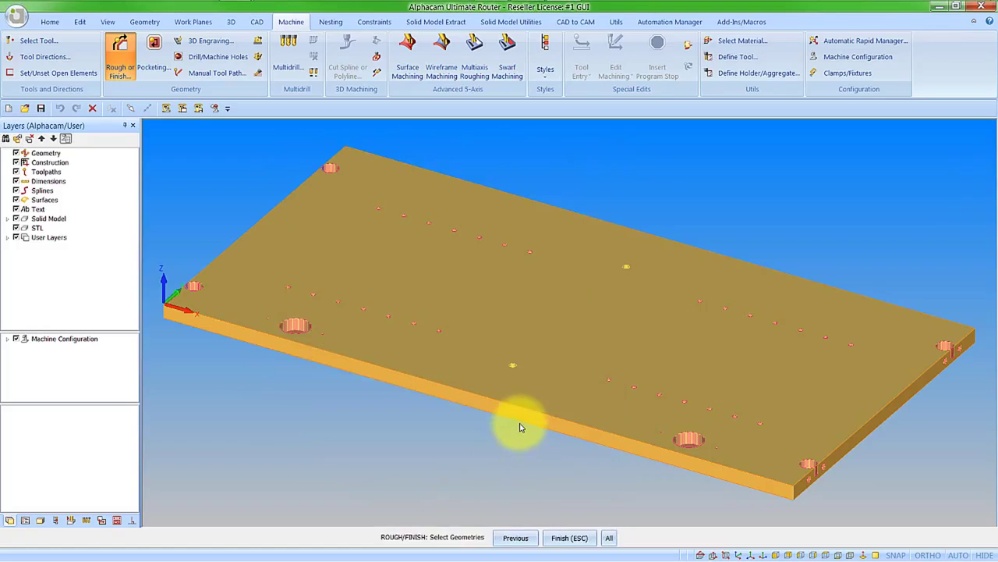
{"action": "left_click", "coordinate": [520, 425]}
{"action": "left_click", "coordinate": [566, 537]}
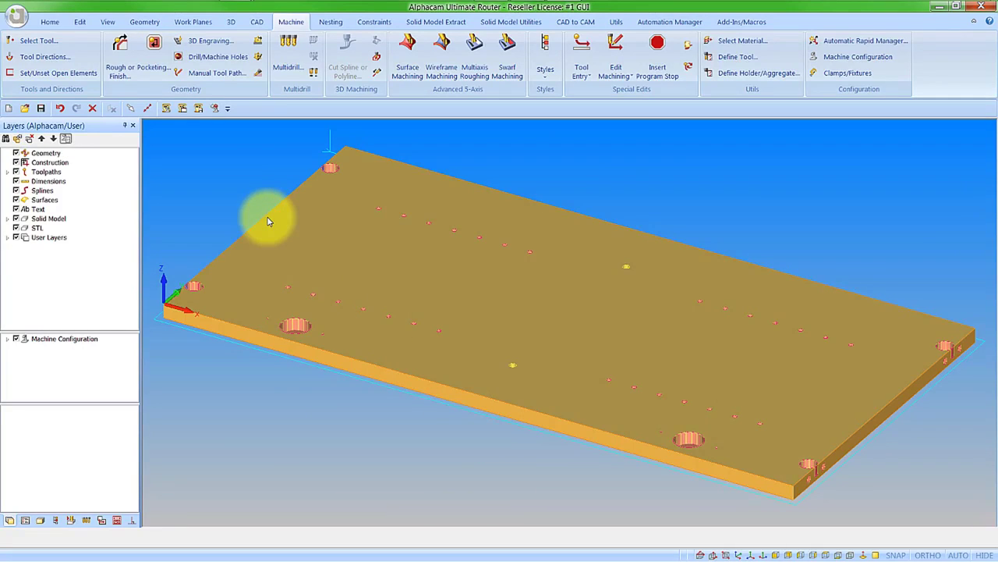
Set up an Auto Z, Selected-only contour pocket and edit its maximum depth per cut
{"action": "left_click", "coordinate": [154, 56]}
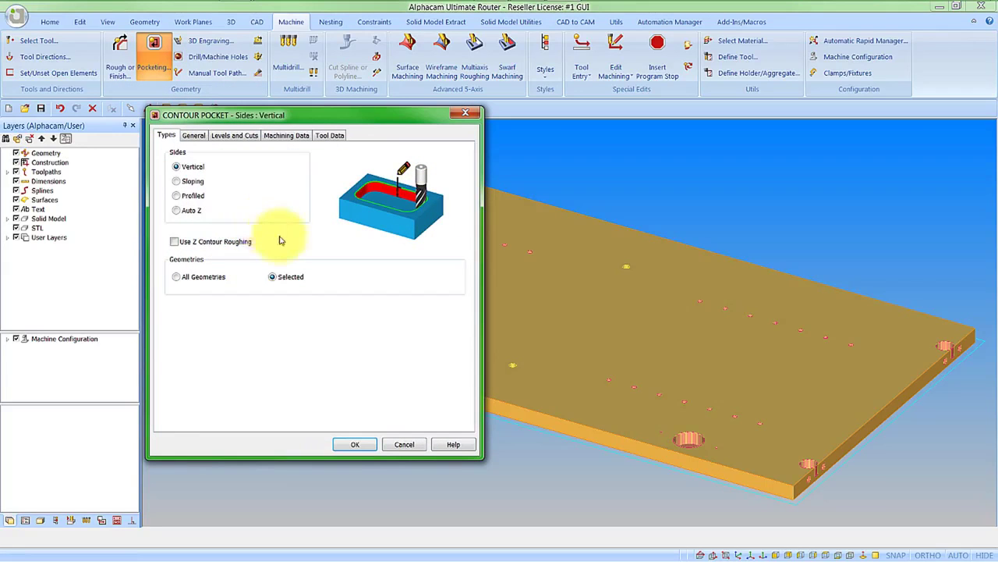
{"action": "left_click", "coordinate": [186, 212]}
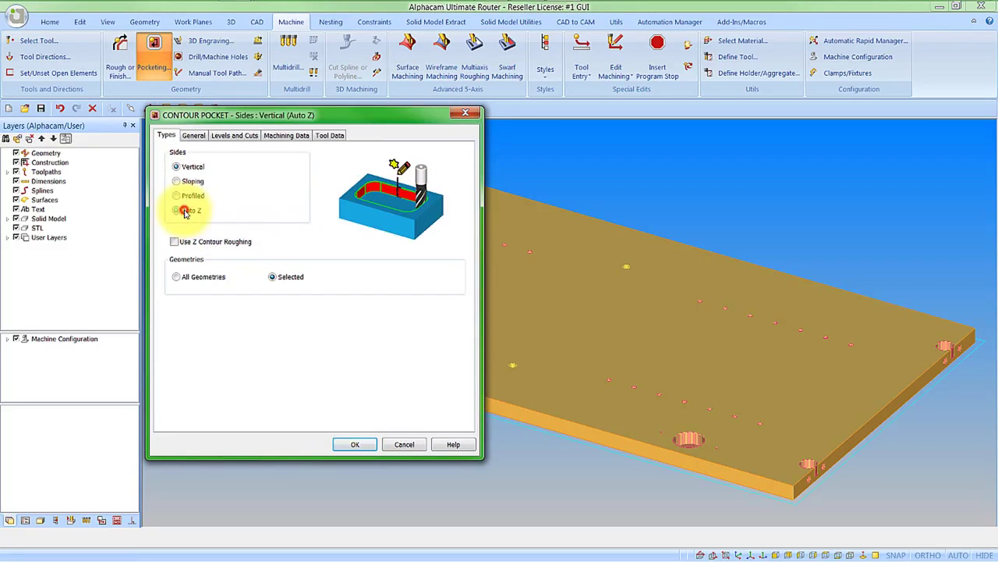
{"action": "left_click", "coordinate": [284, 282]}
{"action": "left_click", "coordinate": [193, 136]}
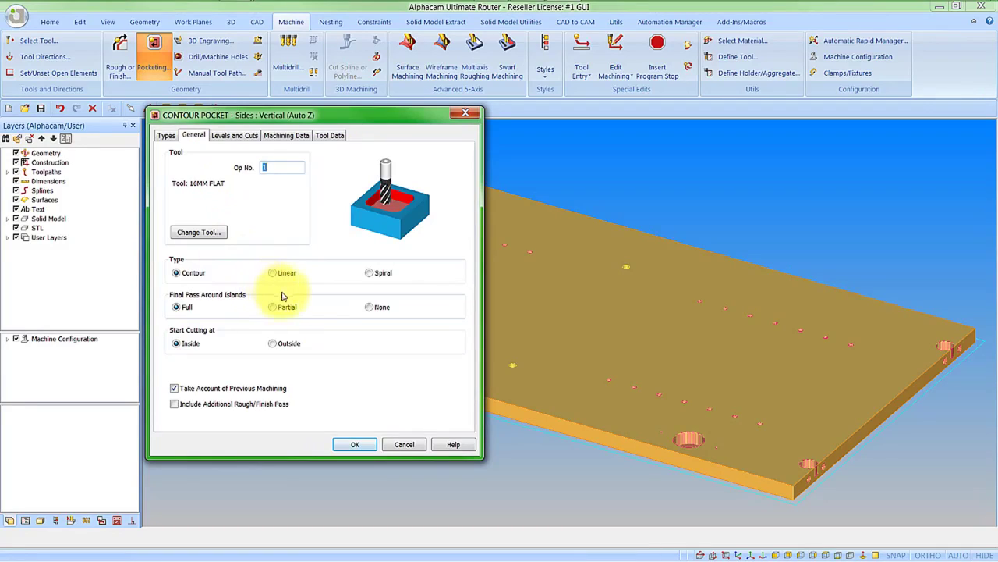
{"action": "left_click", "coordinate": [234, 135]}
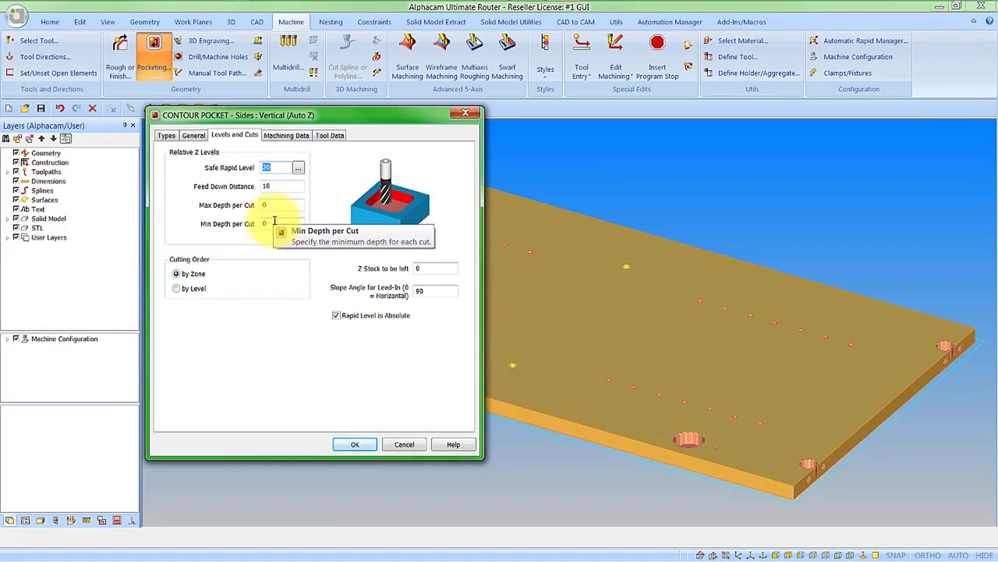
{"action": "left_click", "coordinate": [273, 204]}
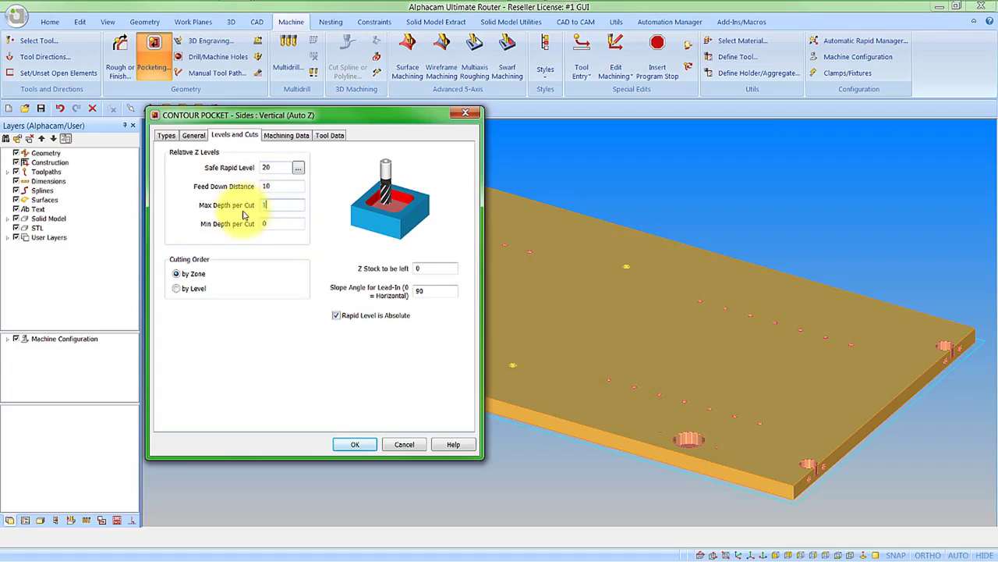
{"action": "left_click", "coordinate": [286, 135]}
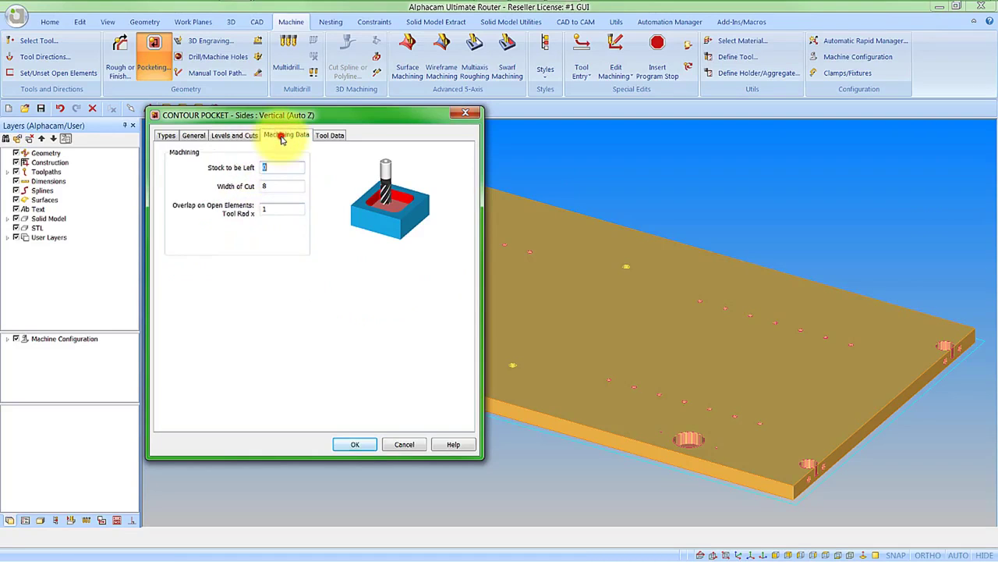
{"action": "left_click", "coordinate": [330, 136]}
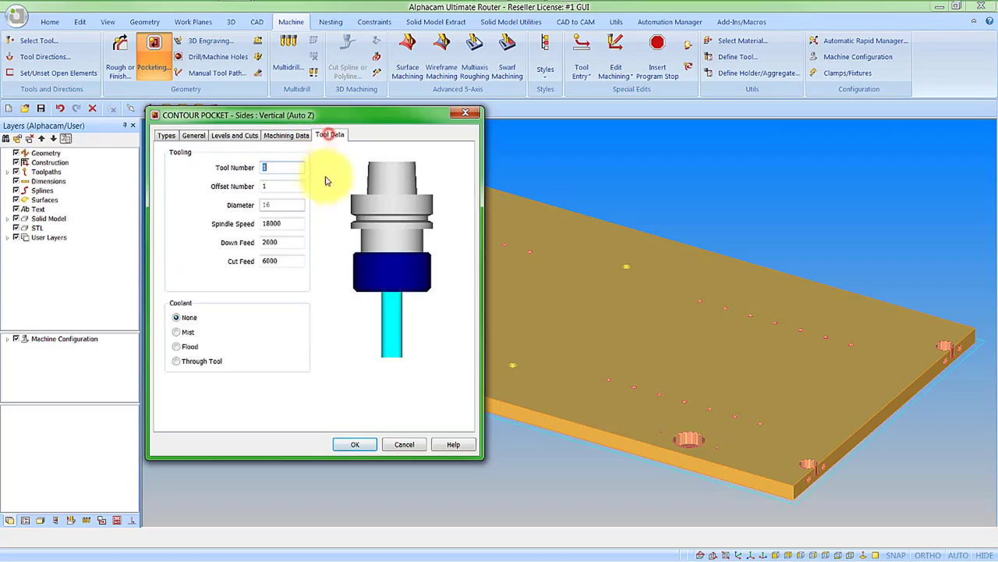
{"action": "left_click", "coordinate": [355, 445]}
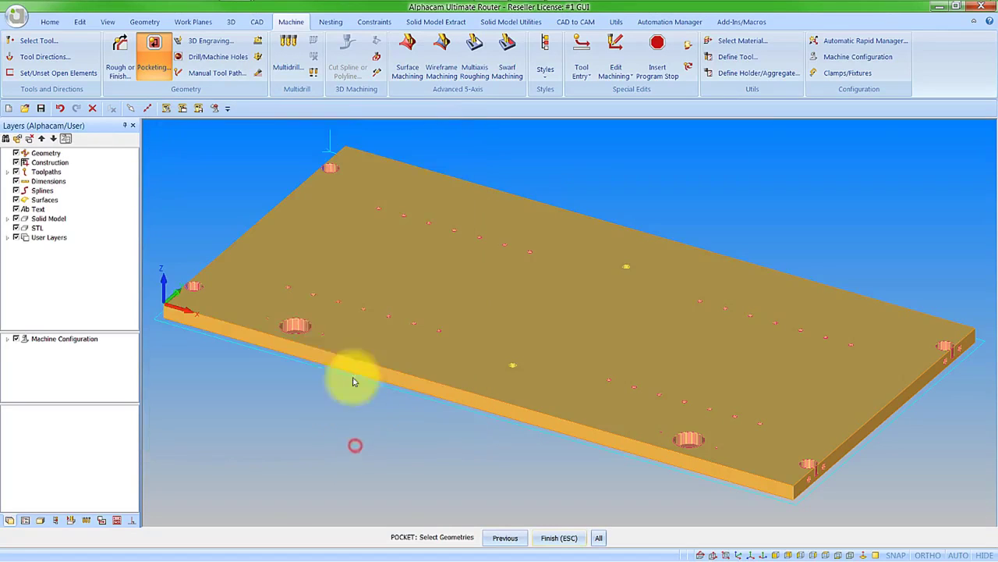
Apply the pocket to the round pocket near the left end, then select the 5mm Drill tool
{"action": "left_click", "coordinate": [311, 327]}
{"action": "left_click", "coordinate": [548, 537]}
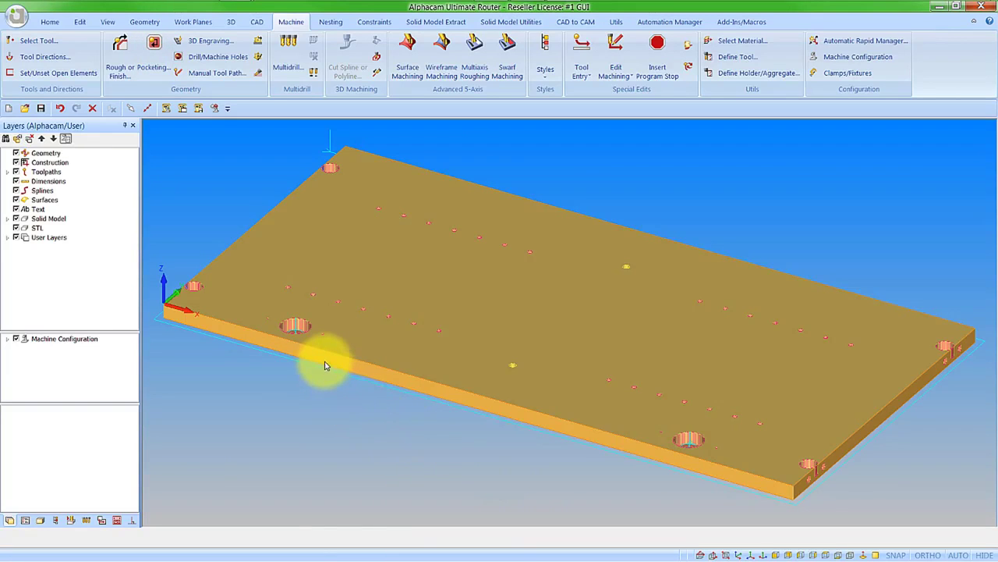
{"action": "left_click", "coordinate": [38, 43]}
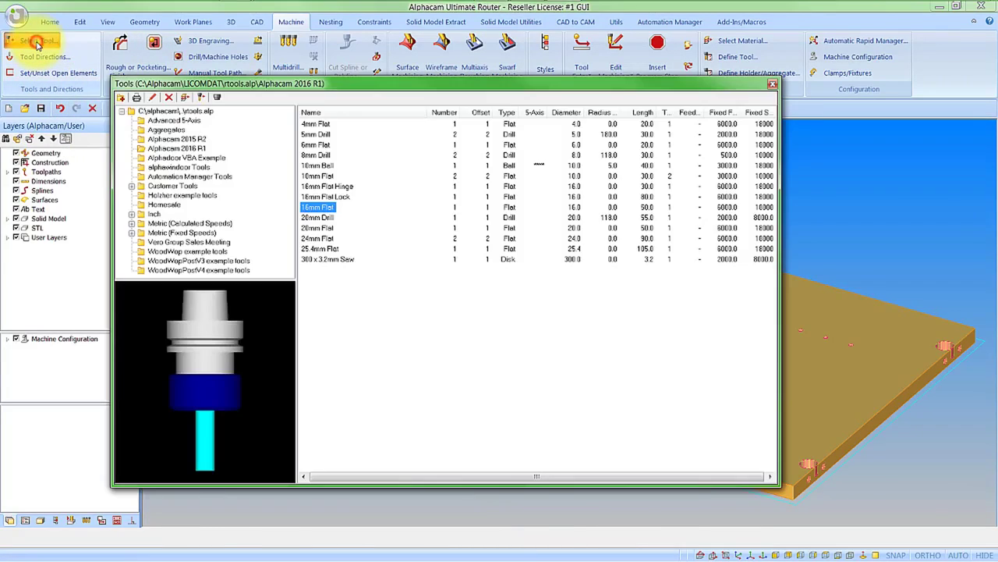
{"action": "double_click", "coordinate": [318, 135]}
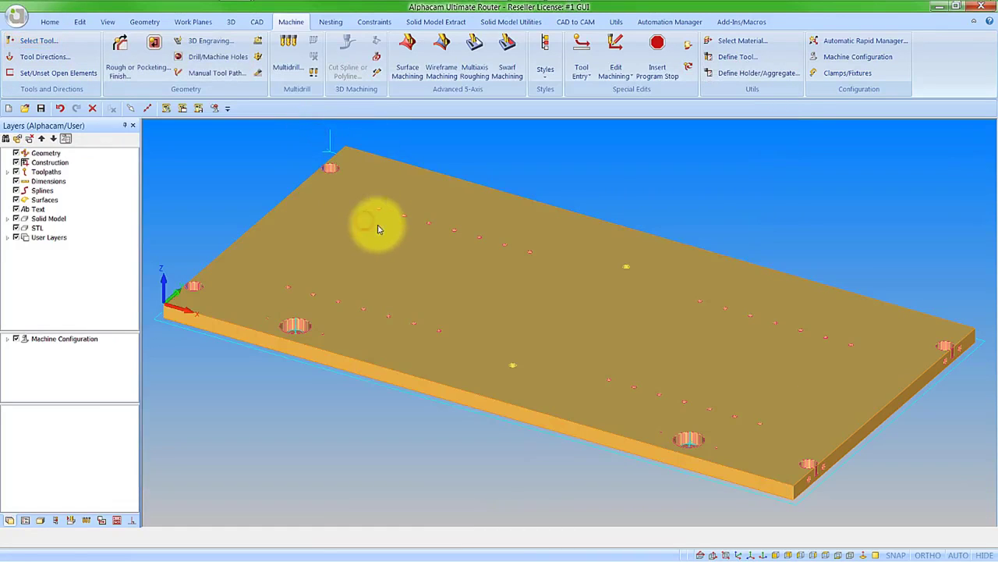
Start a drill holes operation that drills only holes matching the drill diameter
{"action": "left_click", "coordinate": [197, 59]}
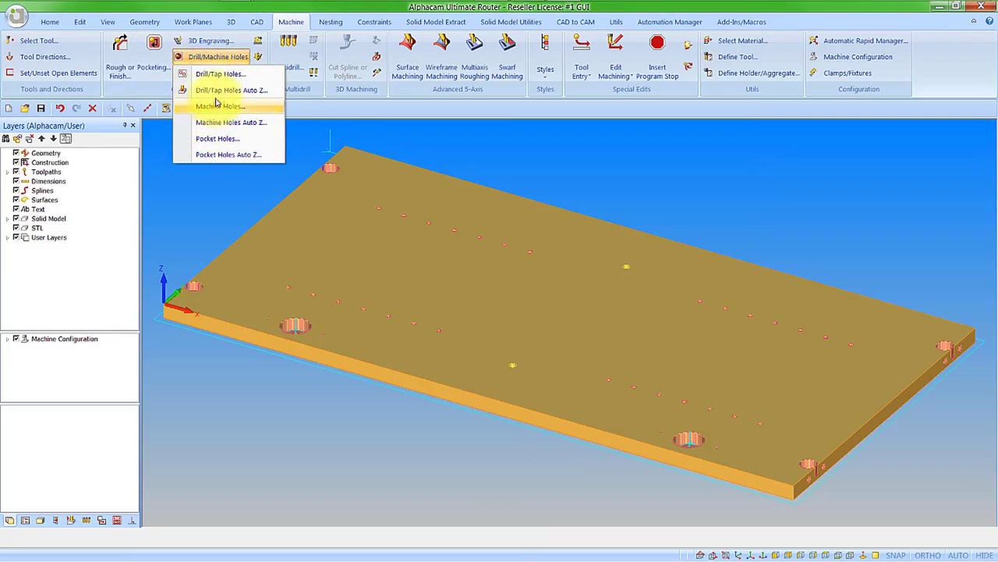
{"action": "left_click", "coordinate": [219, 74]}
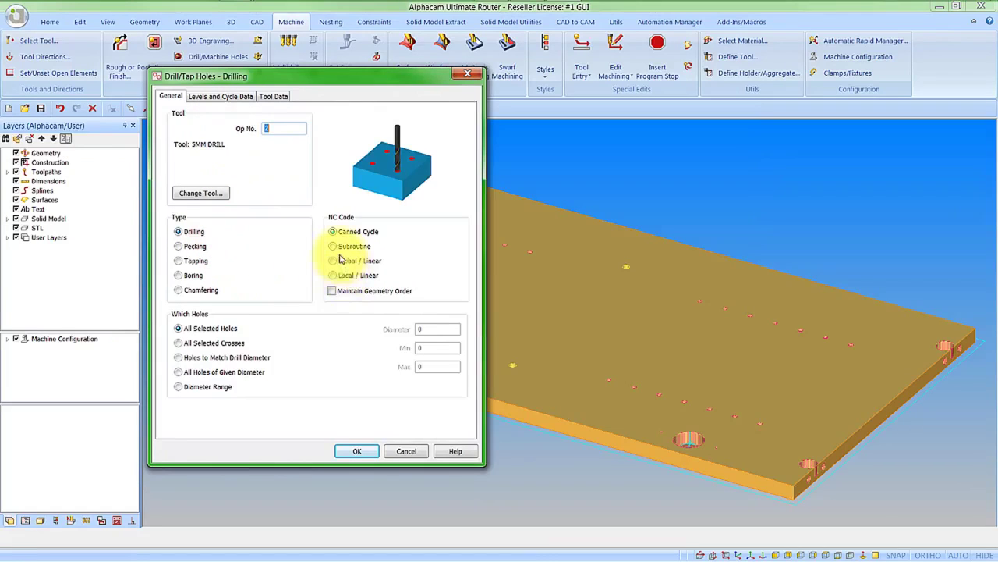
{"action": "left_click", "coordinate": [227, 358]}
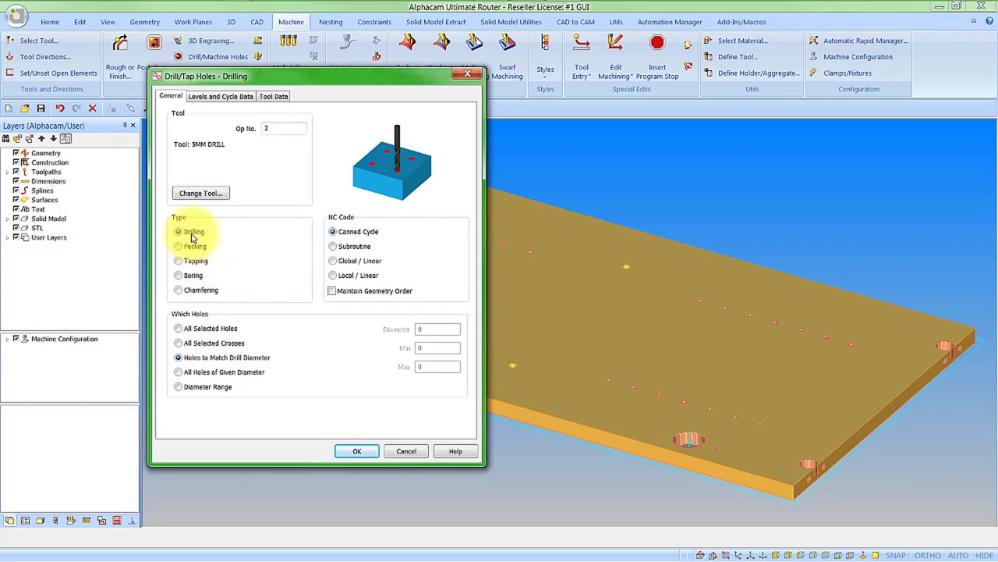
{"action": "left_click", "coordinate": [207, 96]}
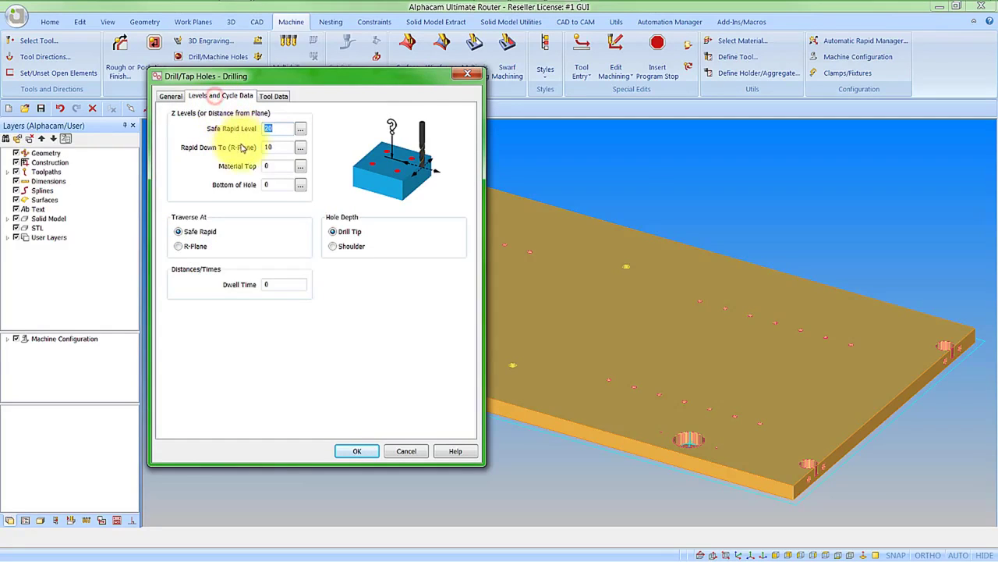
Set the hole bottom from a panel end-point, confirm, and select the small hole circles
{"action": "left_click", "coordinate": [300, 184]}
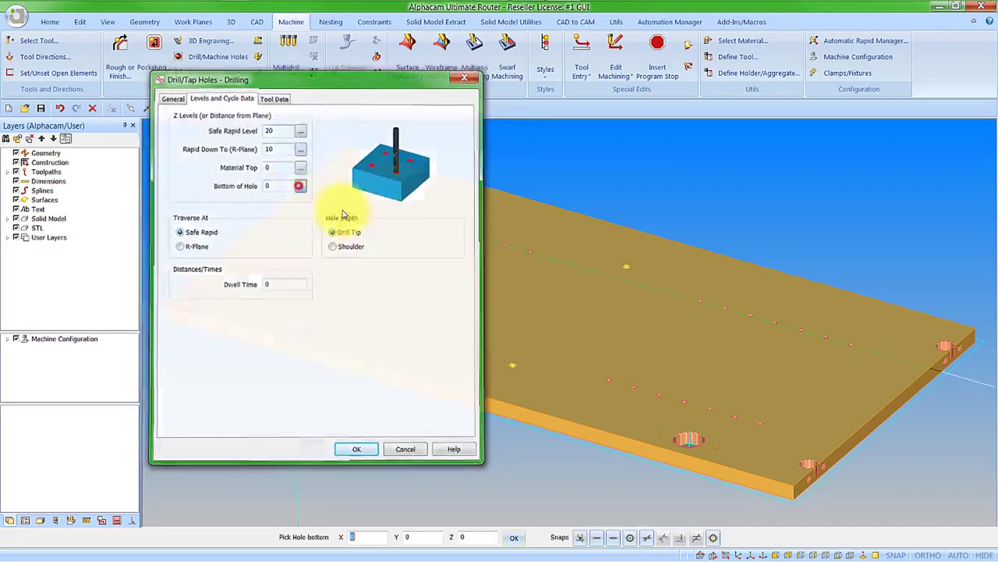
{"action": "left_click", "coordinate": [595, 537]}
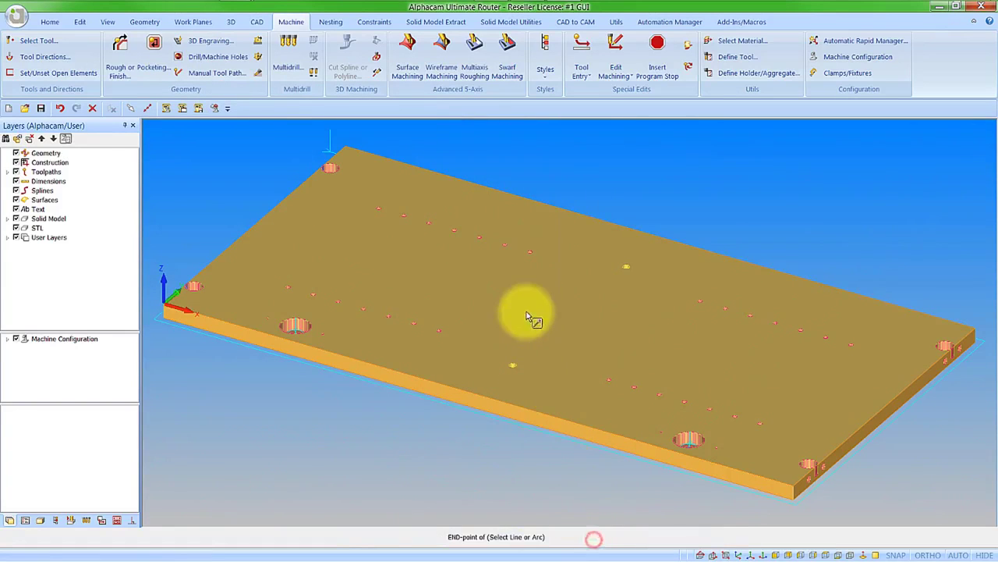
{"action": "left_click", "coordinate": [530, 265]}
{"action": "left_click", "coordinate": [269, 183]}
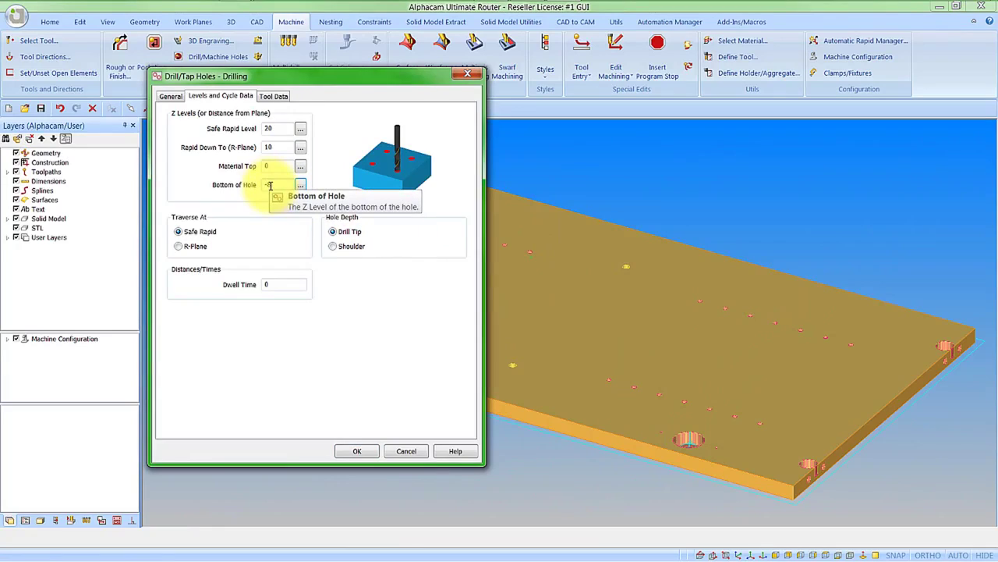
{"action": "left_click", "coordinate": [274, 96]}
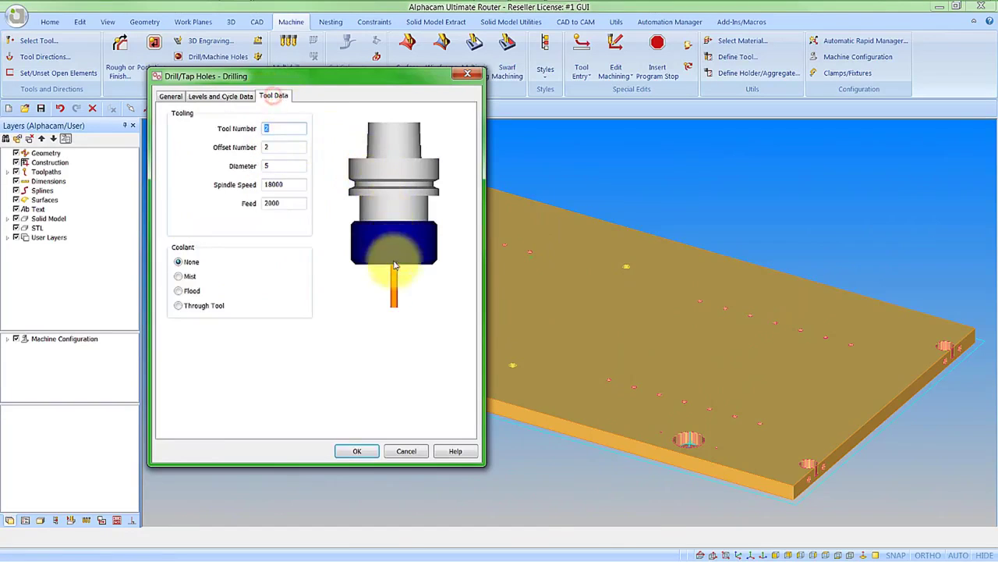
{"action": "left_click", "coordinate": [358, 452]}
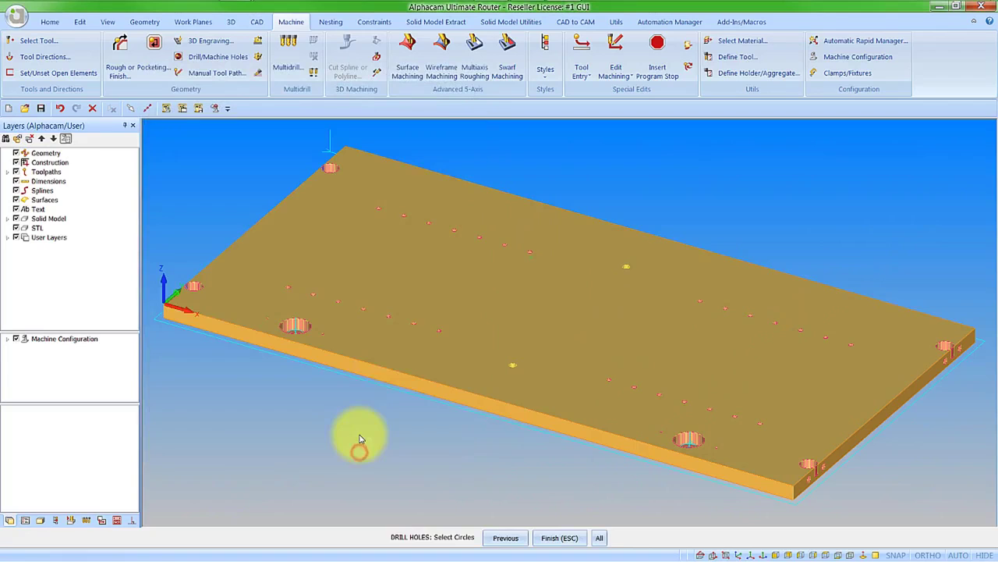
{"action": "left_click", "coordinate": [390, 317]}
{"action": "left_click", "coordinate": [555, 538]}
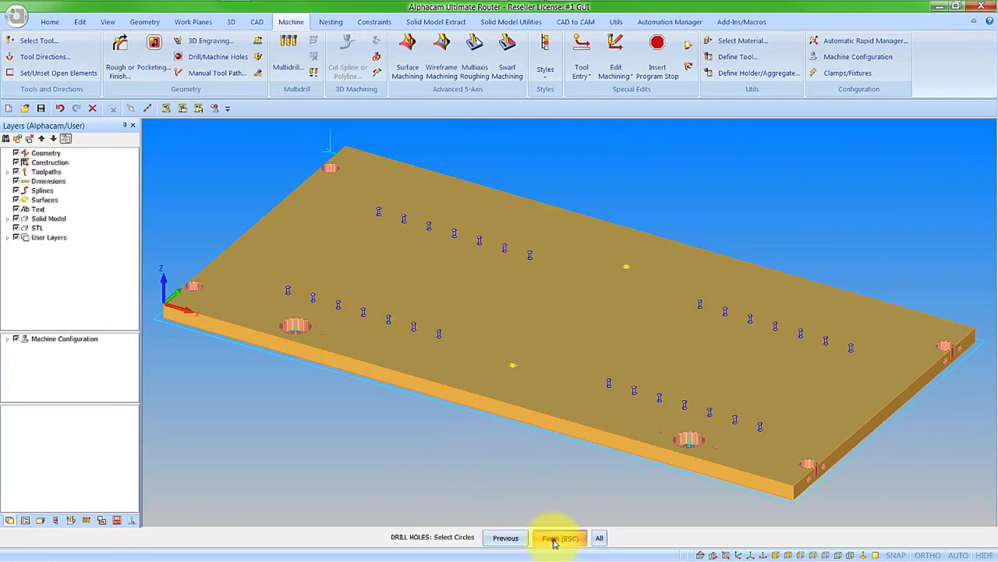
Accept the '28 Circles Selected' message to generate the drilling toolpaths
{"action": "left_click", "coordinate": [520, 316]}
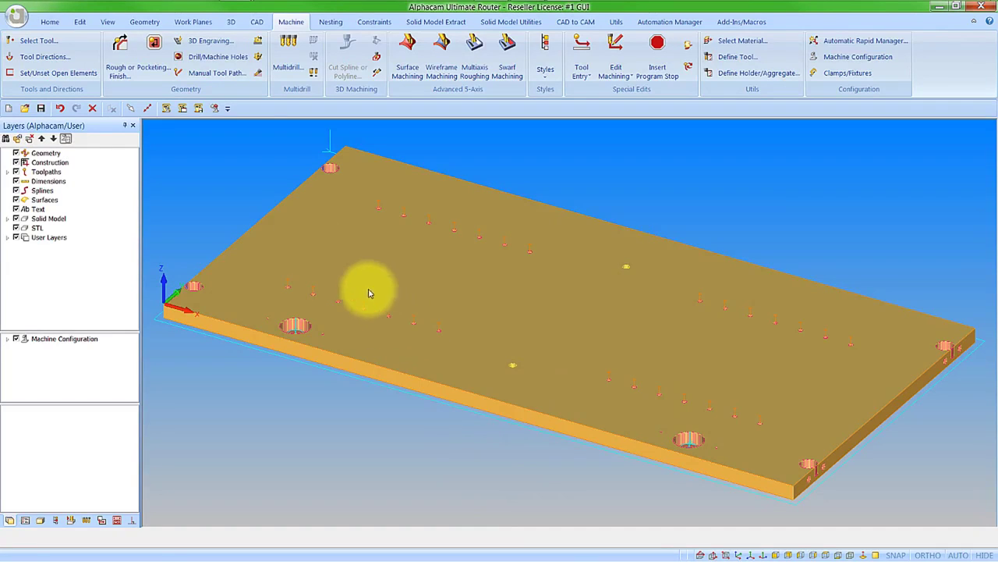
{"action": "left_click", "coordinate": [53, 23]}
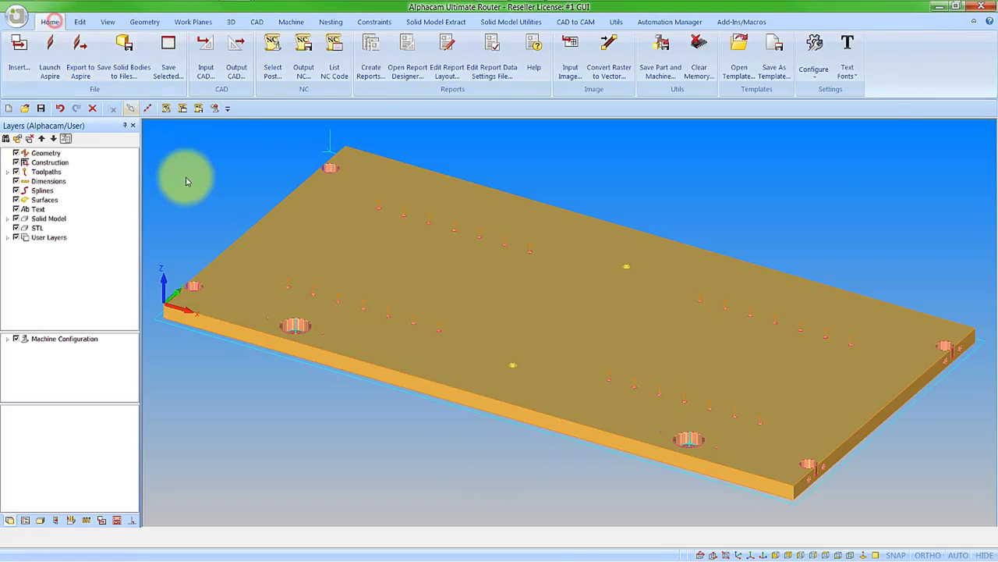
{"action": "left_click", "coordinate": [814, 73]}
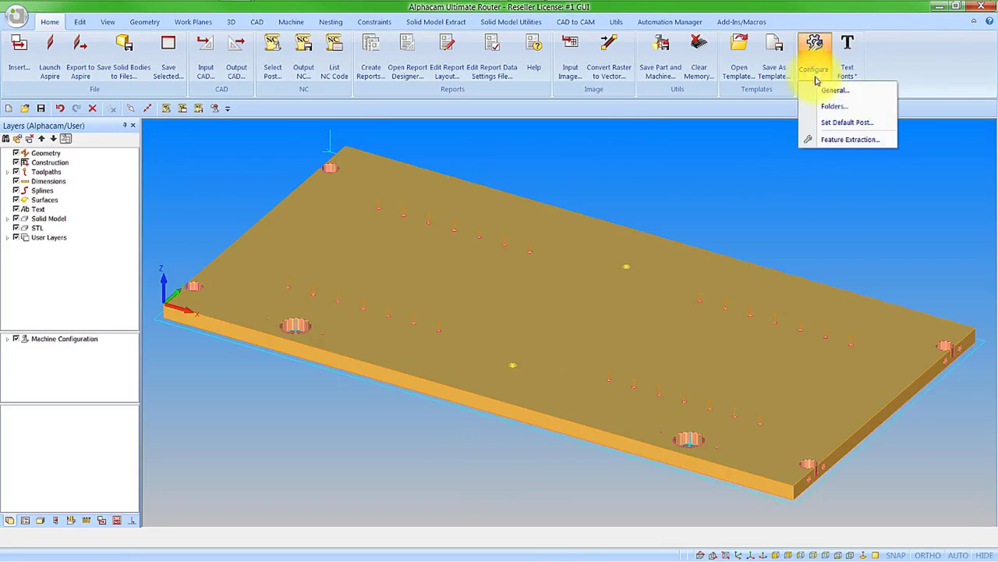
{"action": "left_click", "coordinate": [831, 91]}
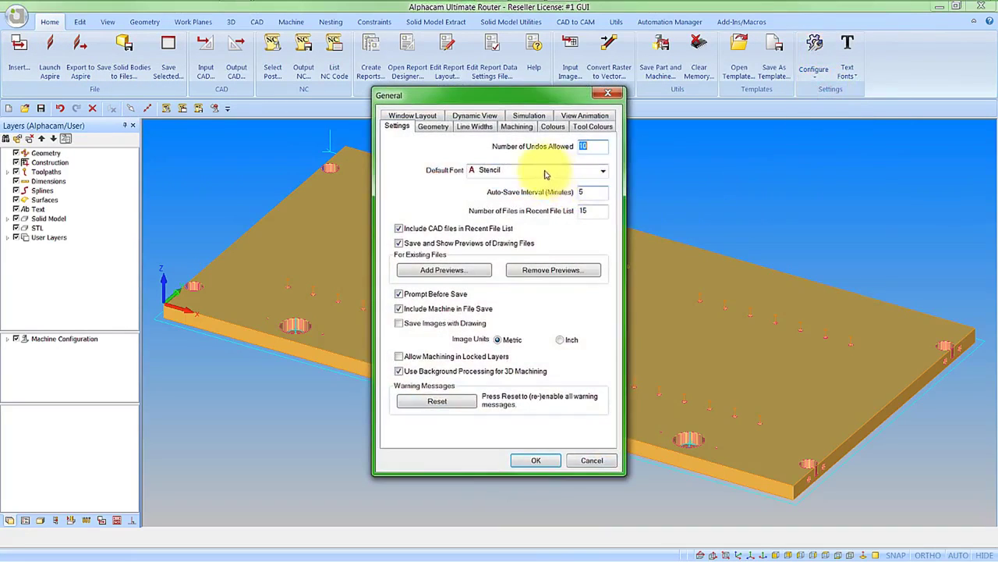
{"action": "left_click", "coordinate": [517, 127]}
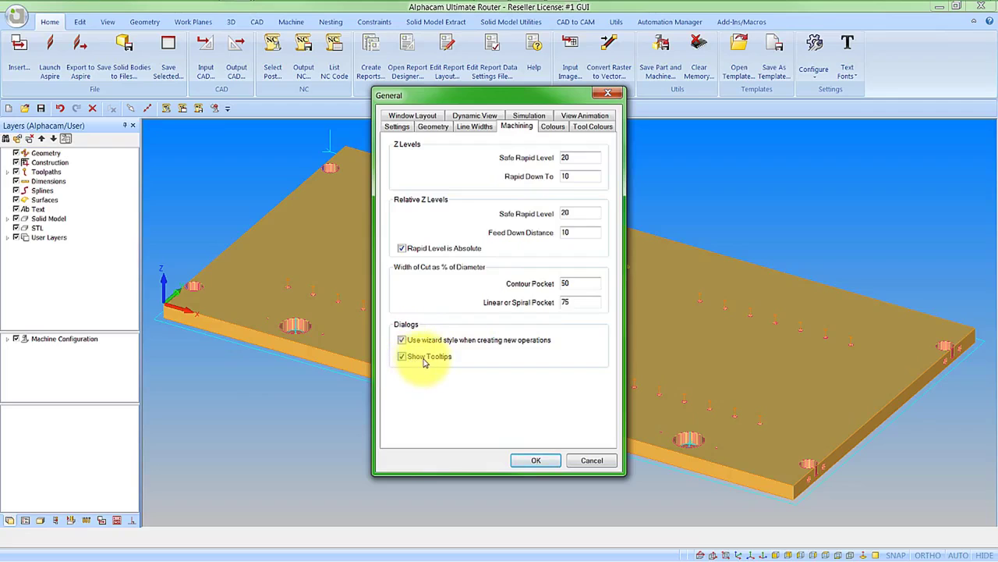
{"action": "left_click", "coordinate": [535, 460]}
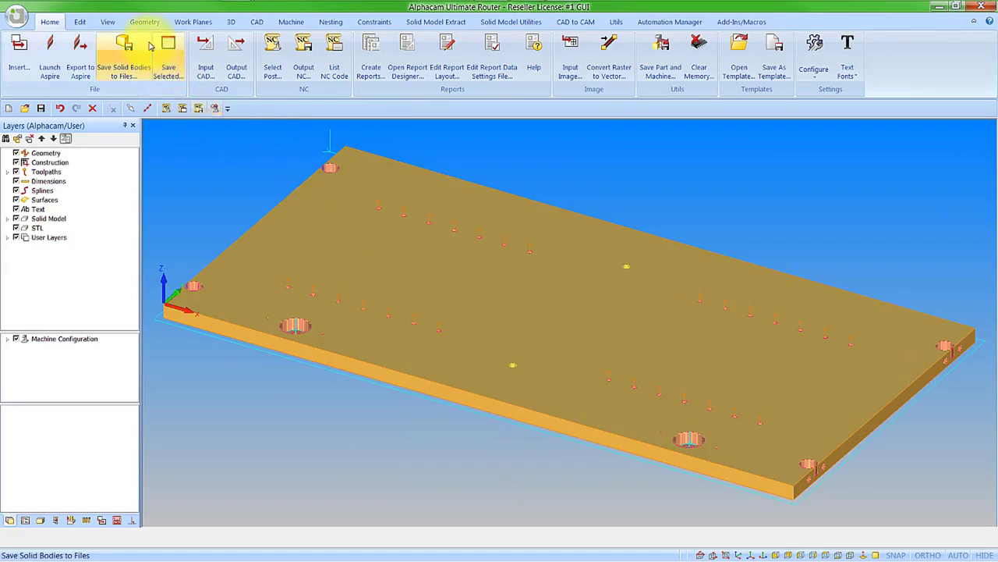
Start an Auto Z vertical-sided Rough/Finish operation and switch its tool from 5MM DRILL to 16MM FLAT
{"action": "left_click", "coordinate": [289, 22]}
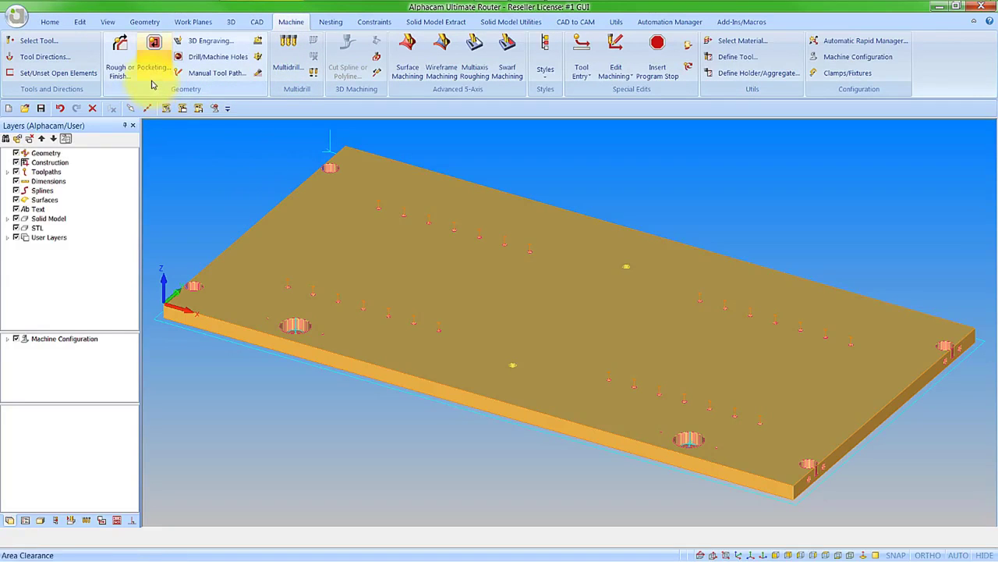
{"action": "left_click", "coordinate": [120, 59]}
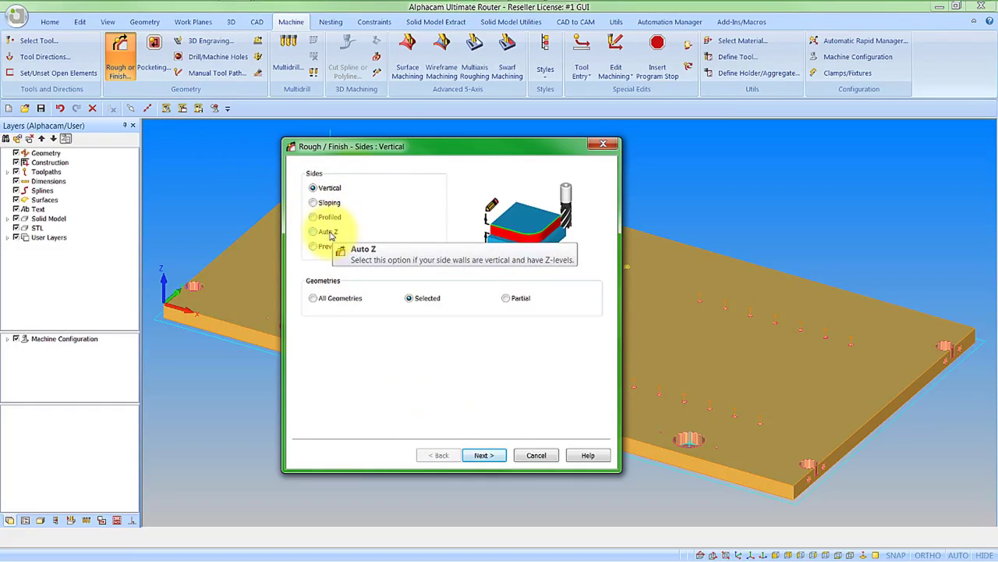
{"action": "left_click", "coordinate": [330, 233]}
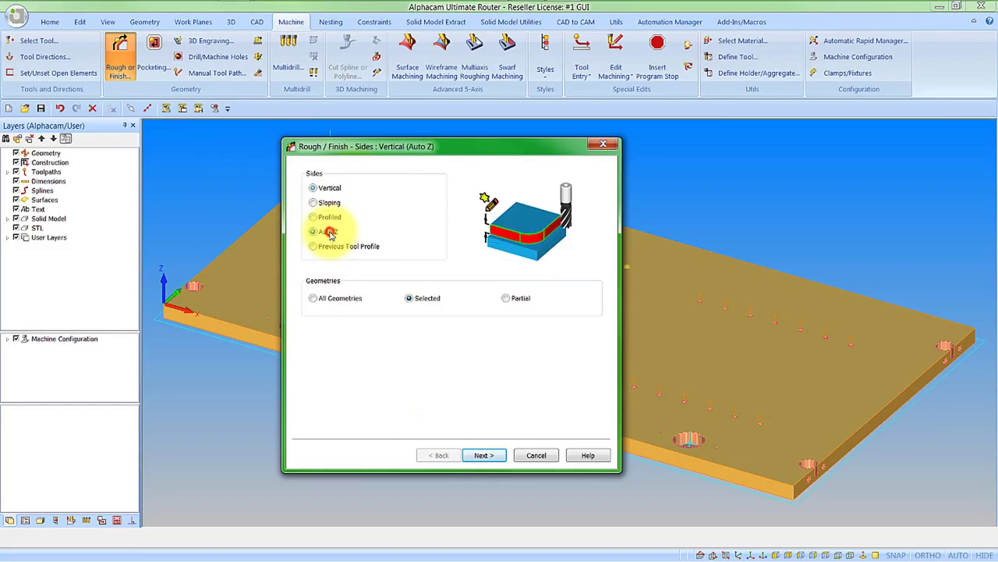
{"action": "left_click", "coordinate": [484, 455]}
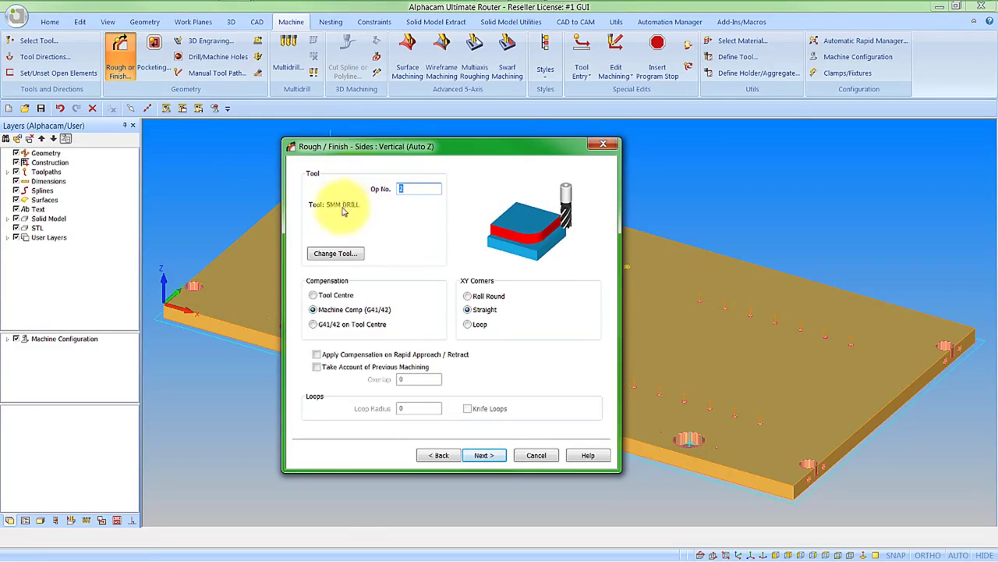
{"action": "left_click", "coordinate": [351, 254]}
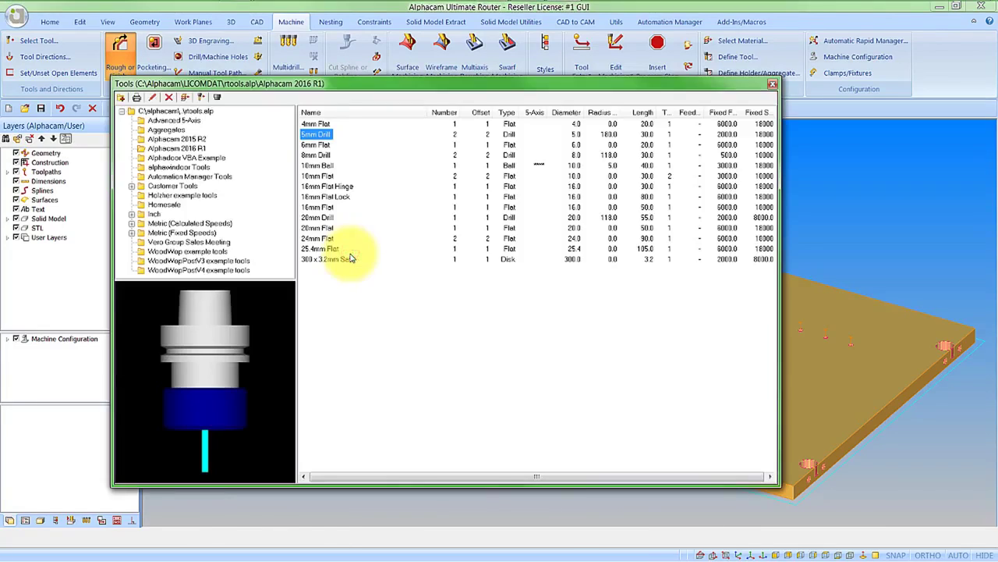
{"action": "double_click", "coordinate": [316, 208]}
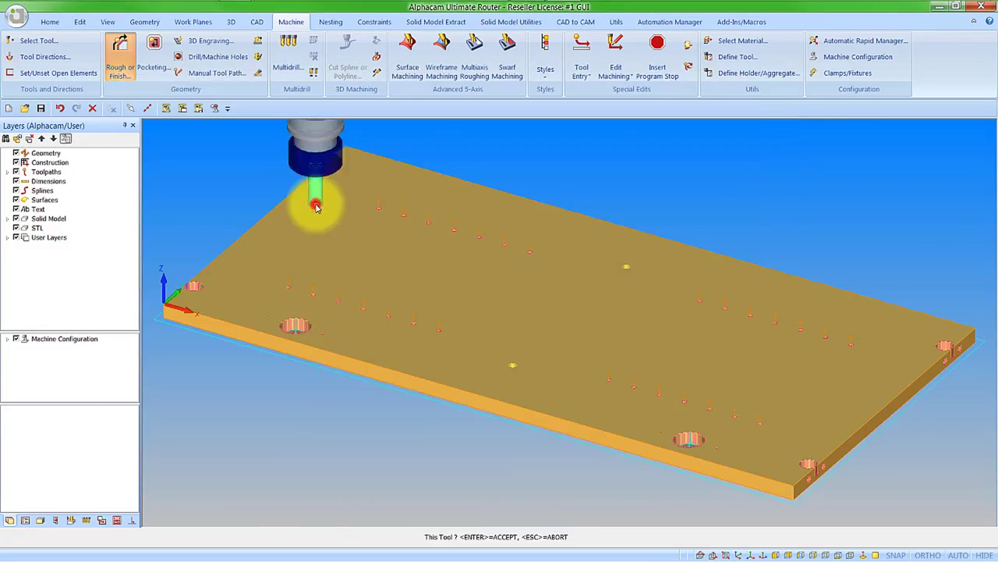
{"action": "left_click", "coordinate": [368, 267]}
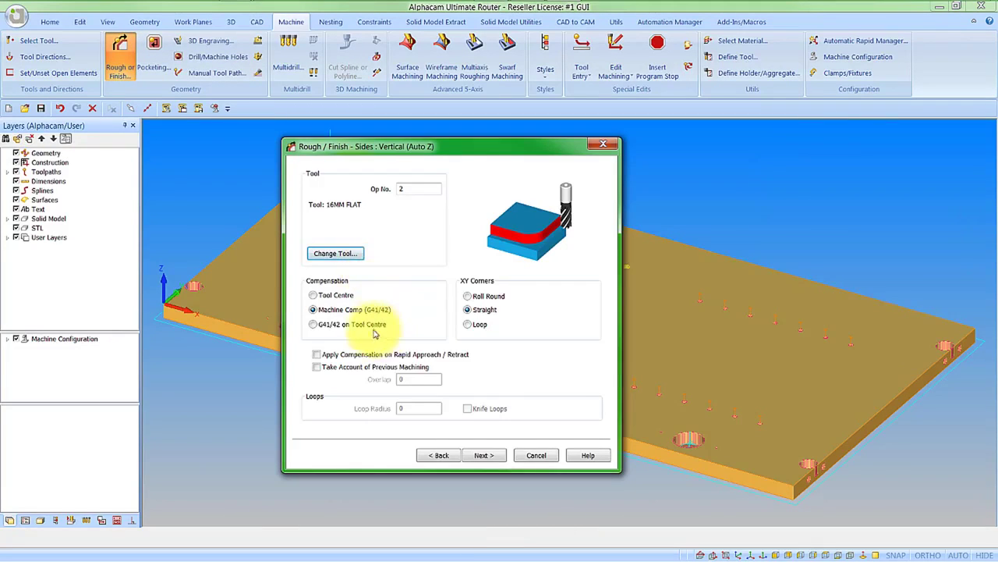
Set the operation's Z Stock Amount to -0.5 in the Z level settings
{"action": "left_click", "coordinate": [486, 457]}
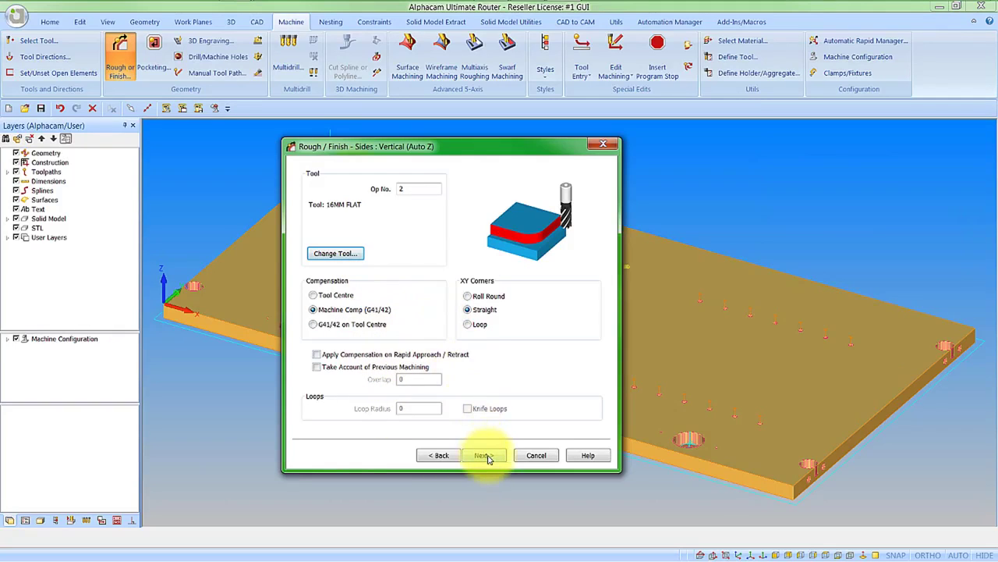
{"action": "left_click", "coordinate": [486, 457]}
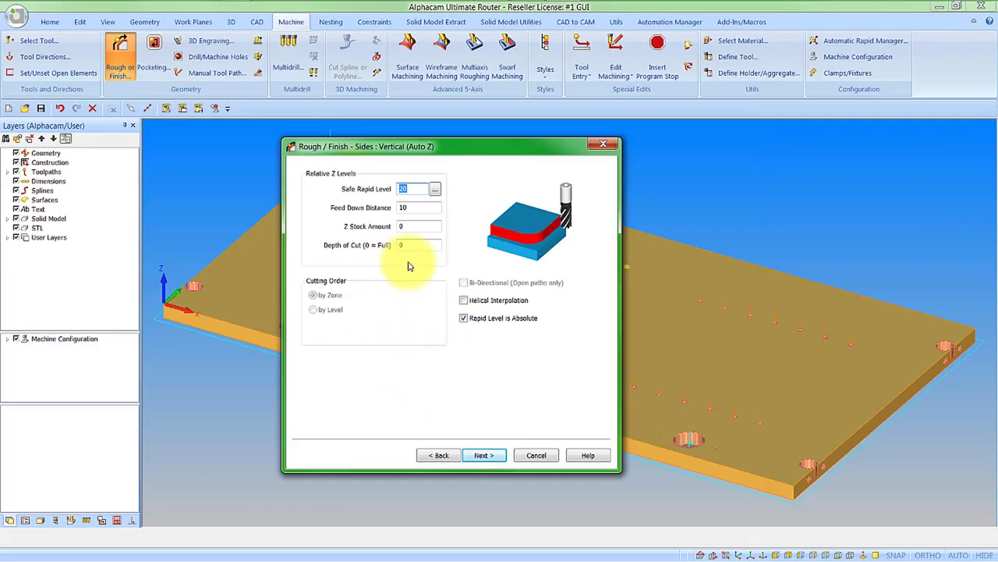
{"action": "mouse_move", "coordinate": [406, 246]}
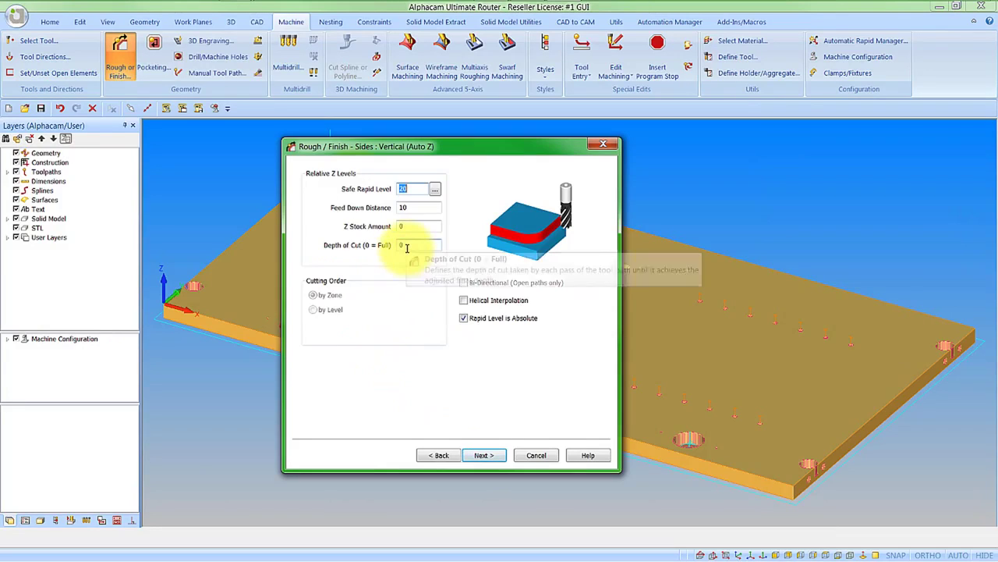
{"action": "left_click", "coordinate": [406, 245]}
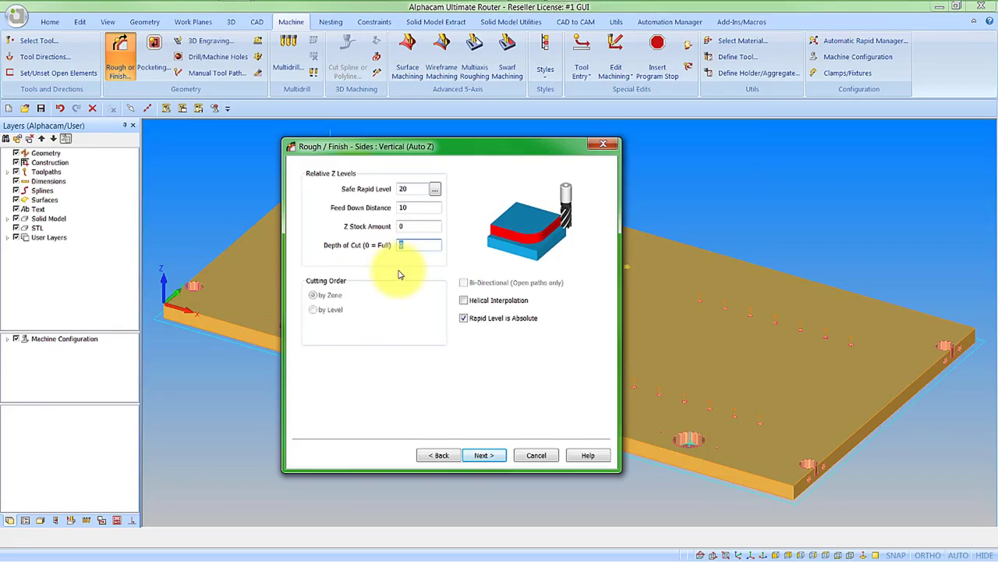
{"action": "left_click", "coordinate": [407, 227]}
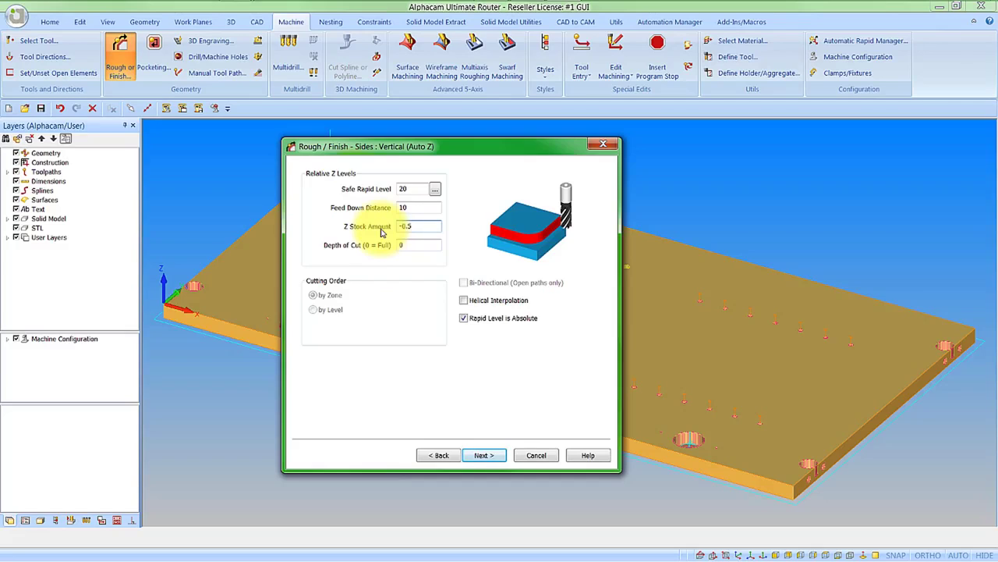
{"action": "left_click", "coordinate": [496, 455]}
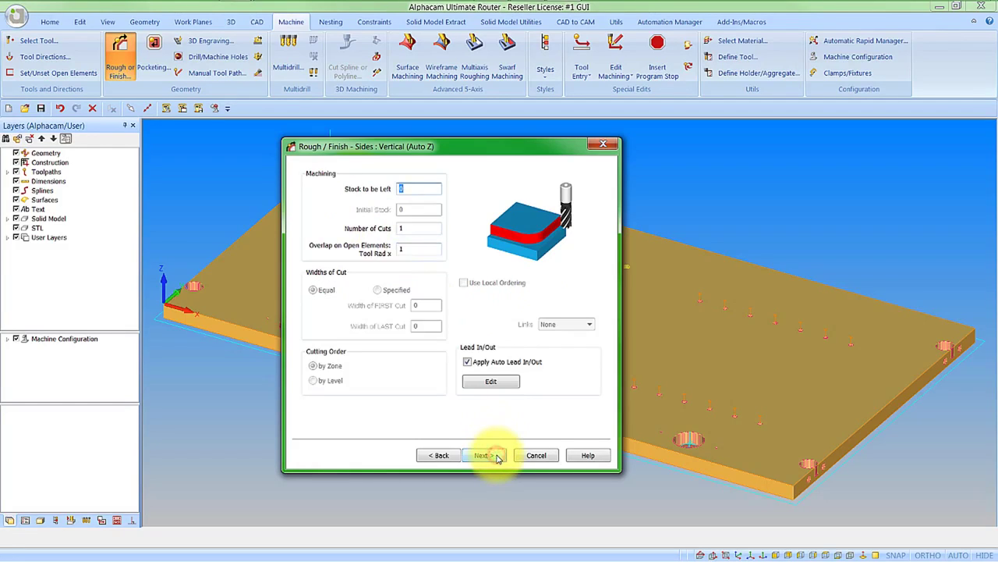
Accept the lead in/out settings, finish the wizard, and apply it to the part outline
{"action": "left_click", "coordinate": [476, 381]}
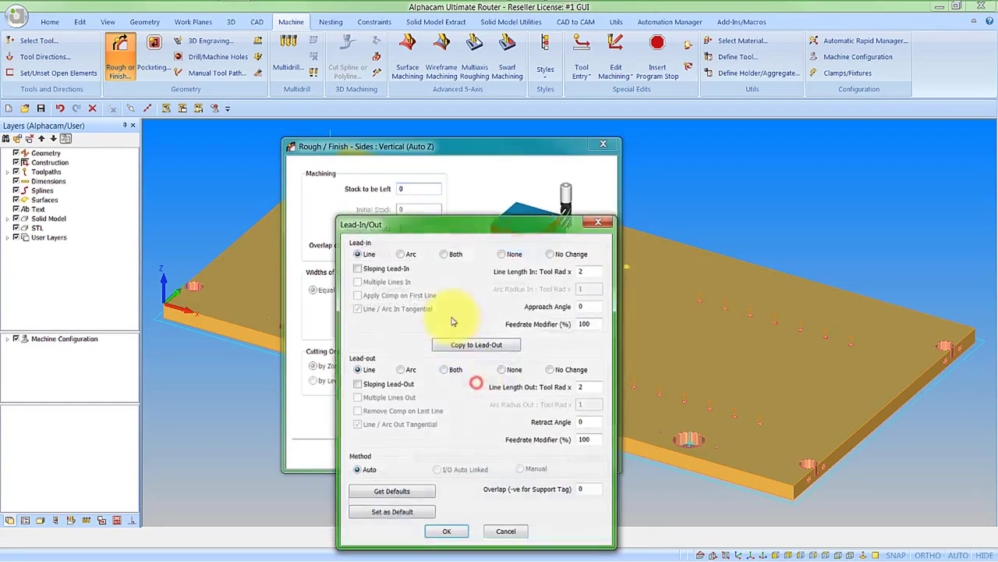
{"action": "left_click", "coordinate": [447, 534]}
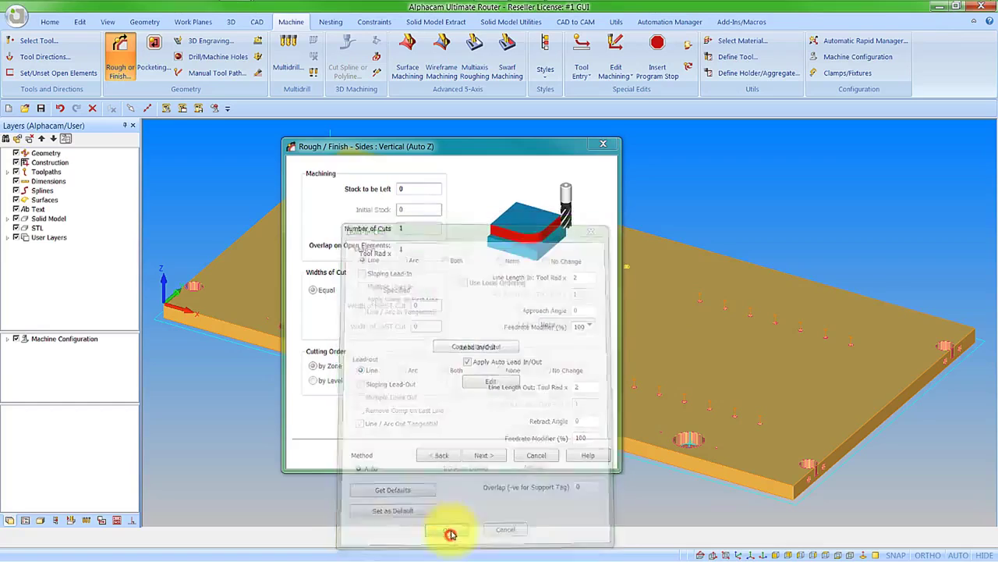
{"action": "left_click", "coordinate": [490, 457]}
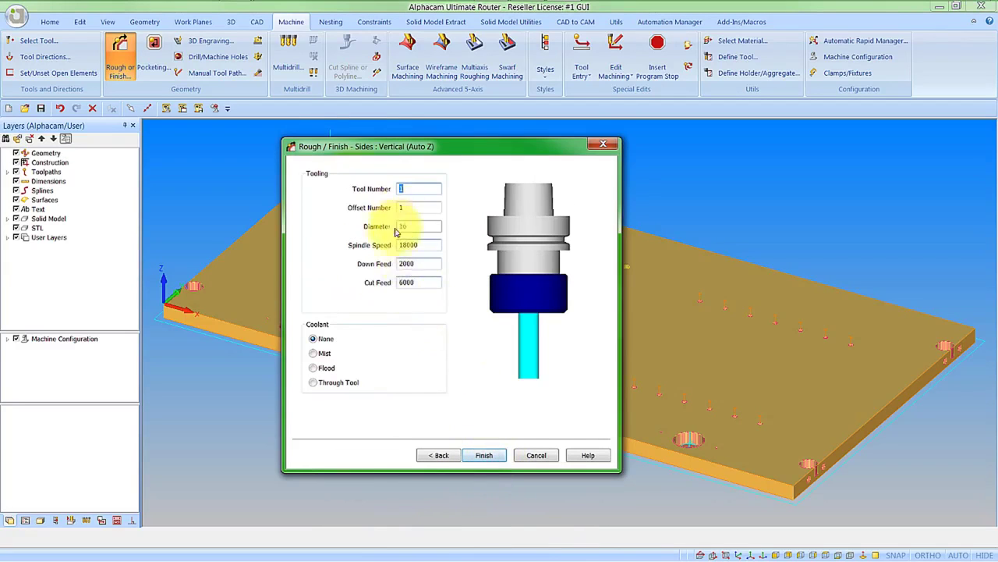
{"action": "left_click", "coordinate": [484, 457]}
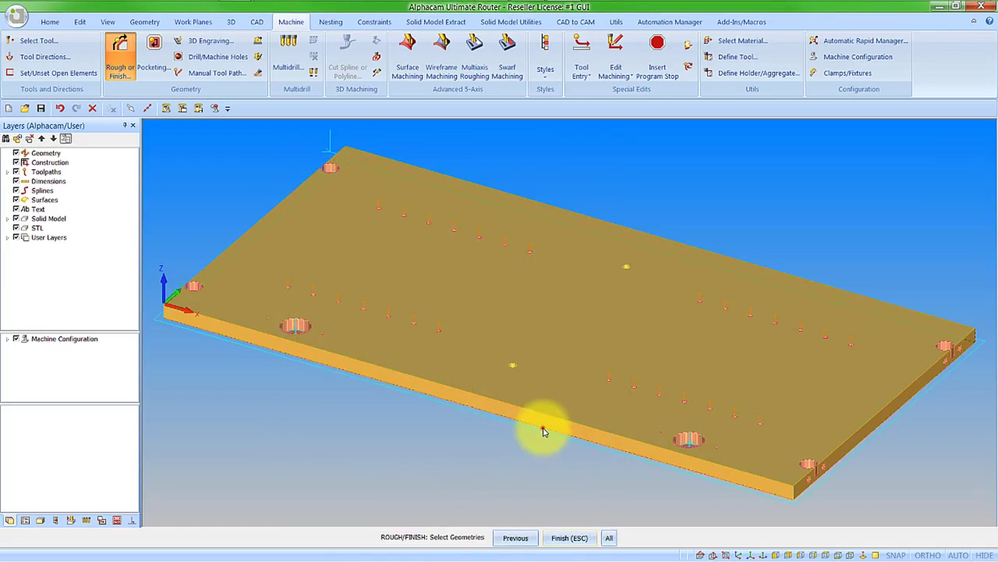
{"action": "left_click", "coordinate": [544, 431]}
{"action": "left_click", "coordinate": [569, 538]}
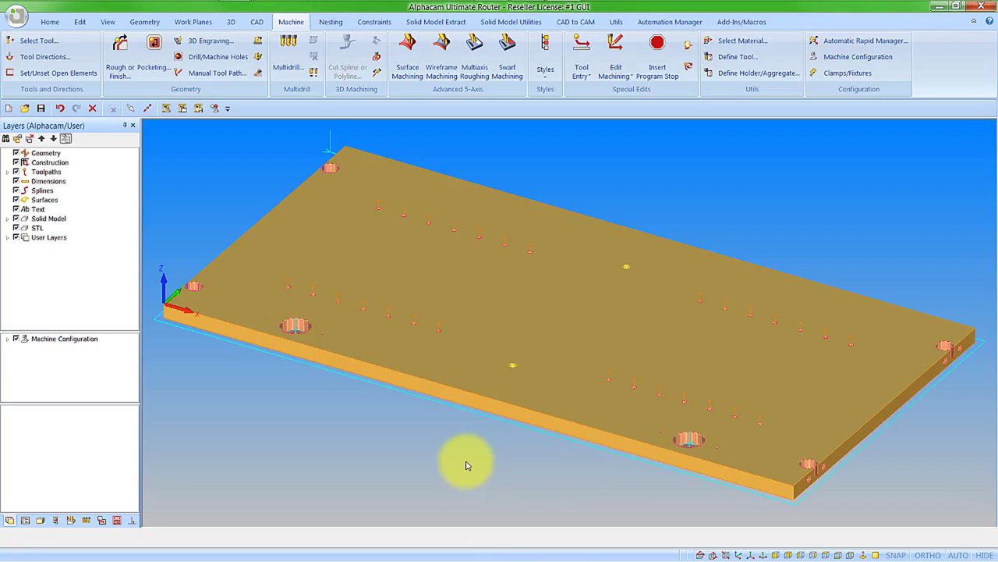
Move the Op 2 finish pass into a new Op 3, then select the Op 1 finish pass
{"action": "left_click", "coordinate": [25, 521]}
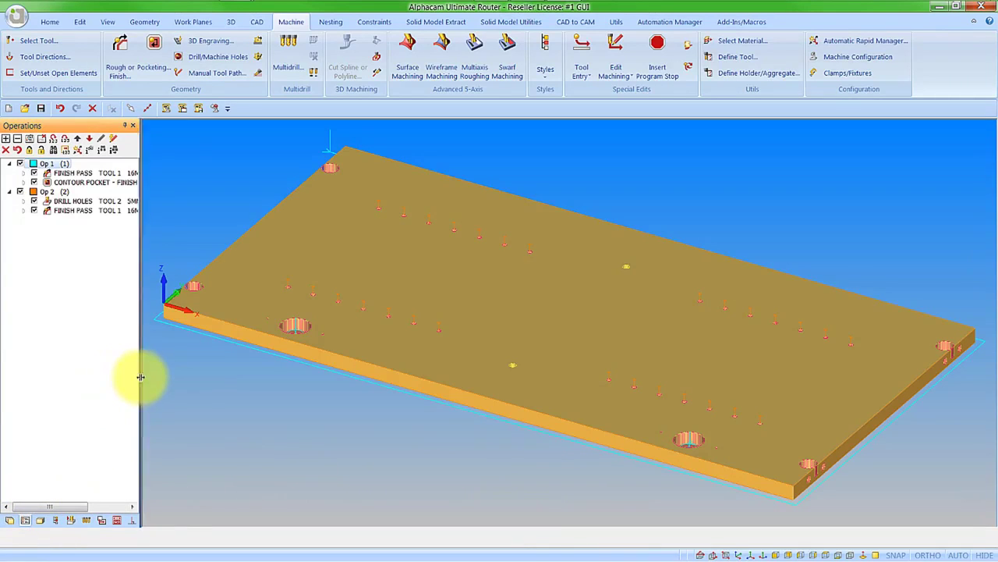
{"action": "left_click_drag", "start_coordinate": [141, 376], "coordinate": [194, 385]}
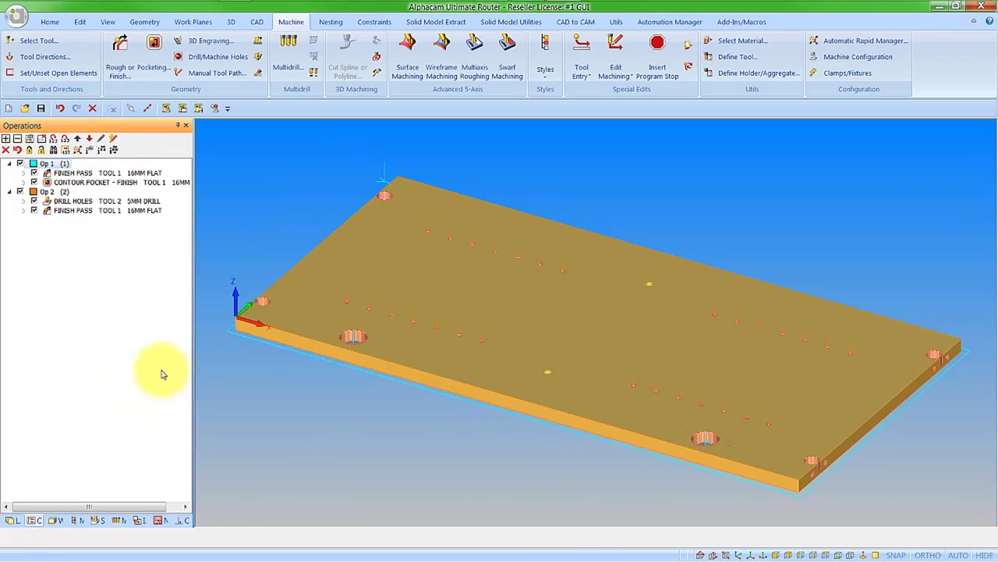
{"action": "left_click", "coordinate": [111, 210]}
{"action": "left_click", "coordinate": [90, 138]}
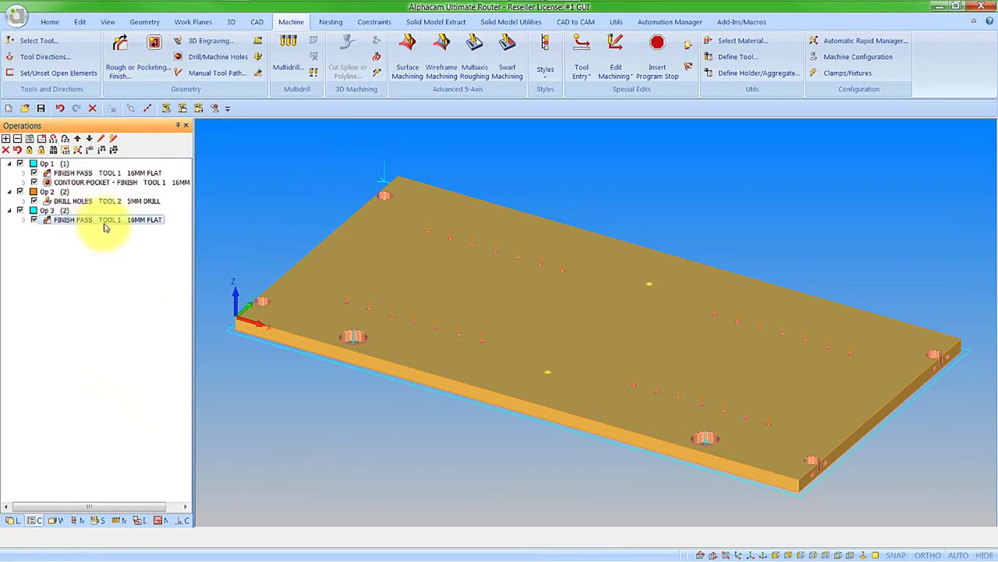
{"action": "left_click", "coordinate": [100, 175]}
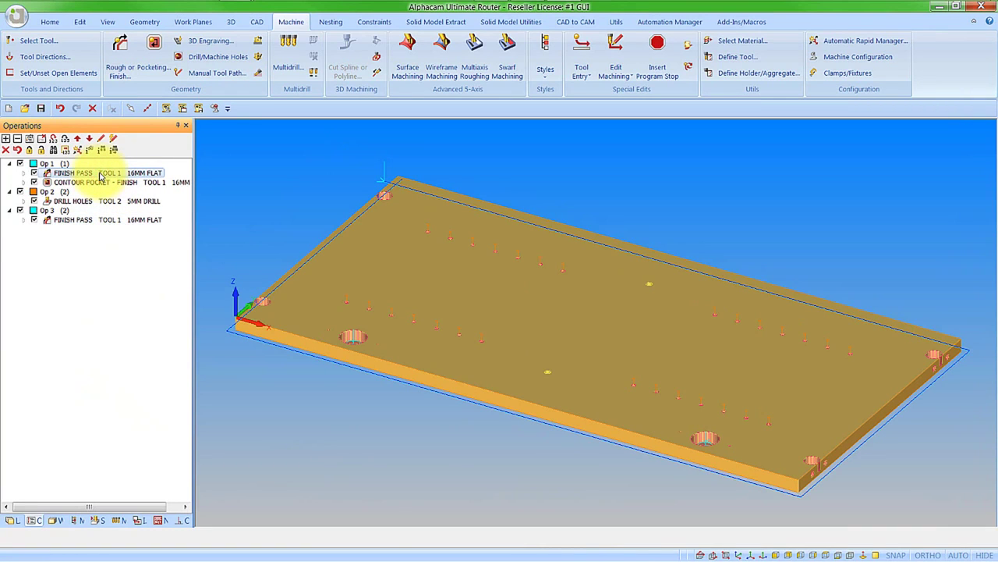
{"action": "right_click", "coordinate": [100, 176]}
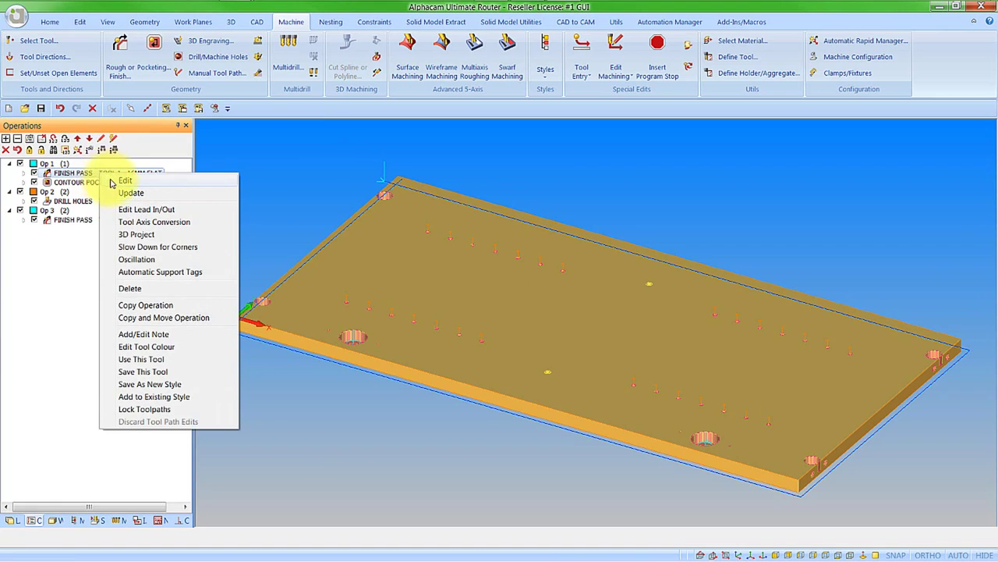
{"action": "left_click", "coordinate": [129, 178]}
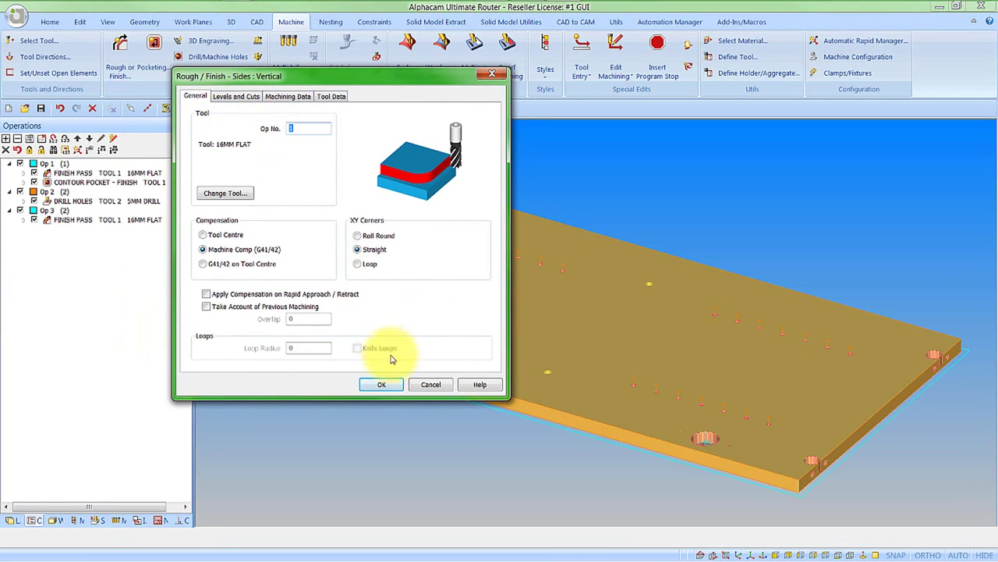
{"action": "left_click", "coordinate": [429, 384]}
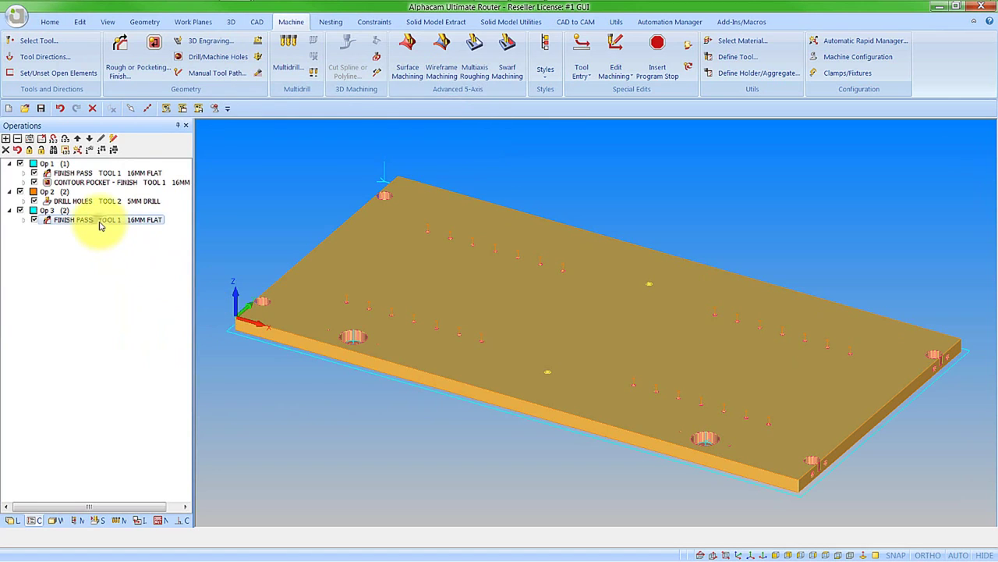
{"action": "right_click", "coordinate": [102, 220]}
{"action": "left_click", "coordinate": [125, 231]}
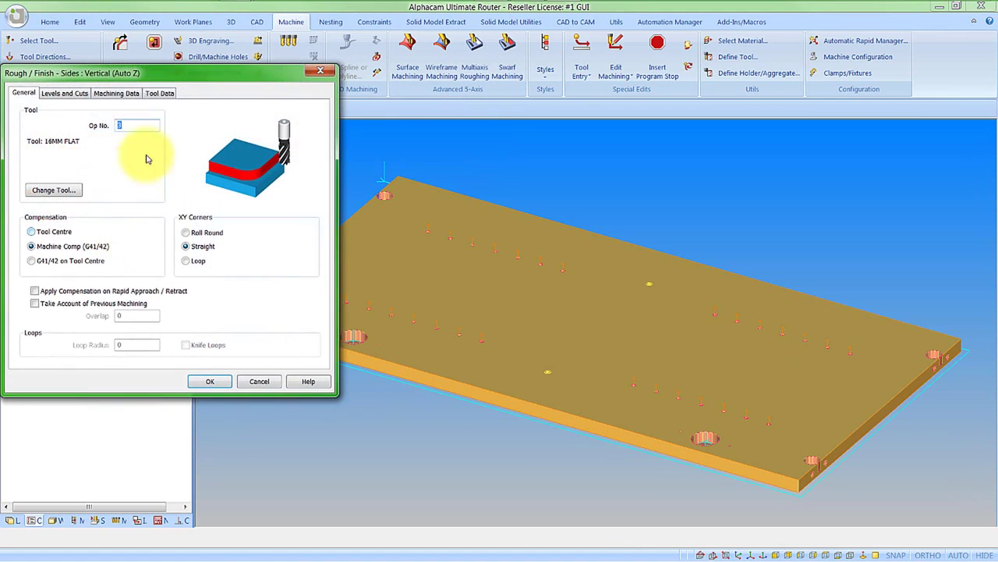
{"action": "left_click_drag", "start_coordinate": [156, 76], "coordinate": [255, 107]}
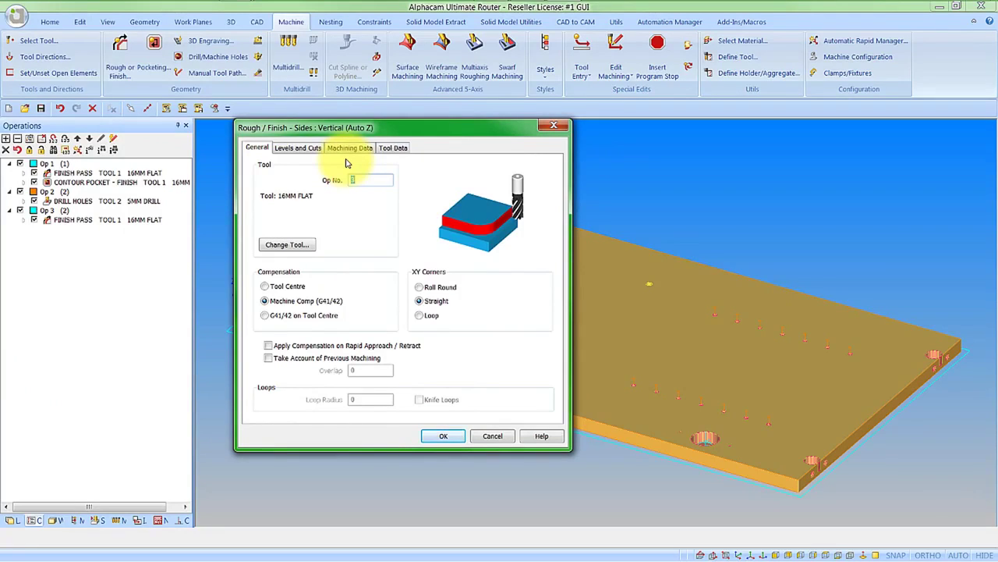
{"action": "left_click", "coordinate": [493, 436]}
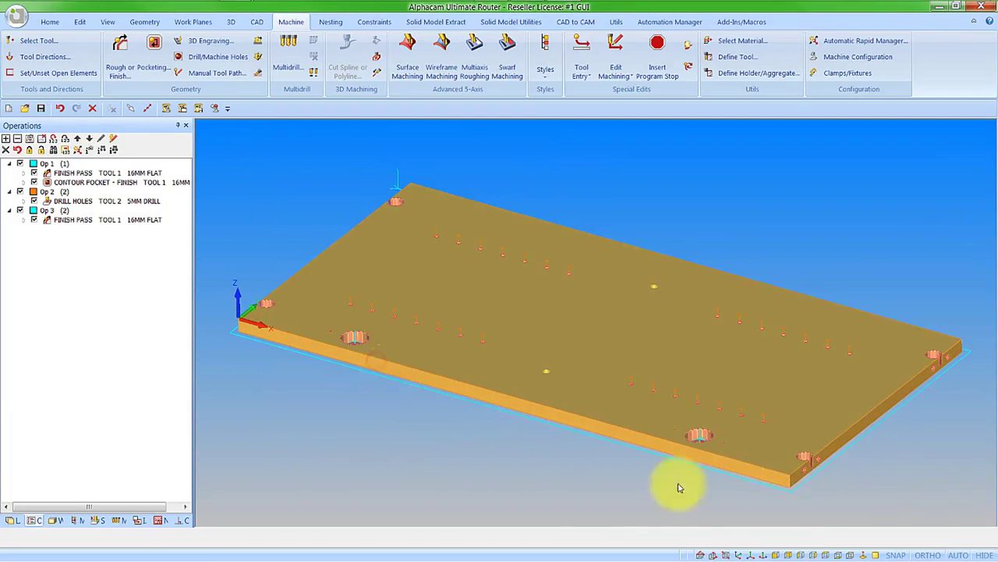
In General settings' Geometry tab, disable transparency for Feature Extracted Geometries and Geometries with Z Level
{"action": "scroll", "coordinate": [720, 448], "scroll_direction": "up", "scroll_amount": 2}
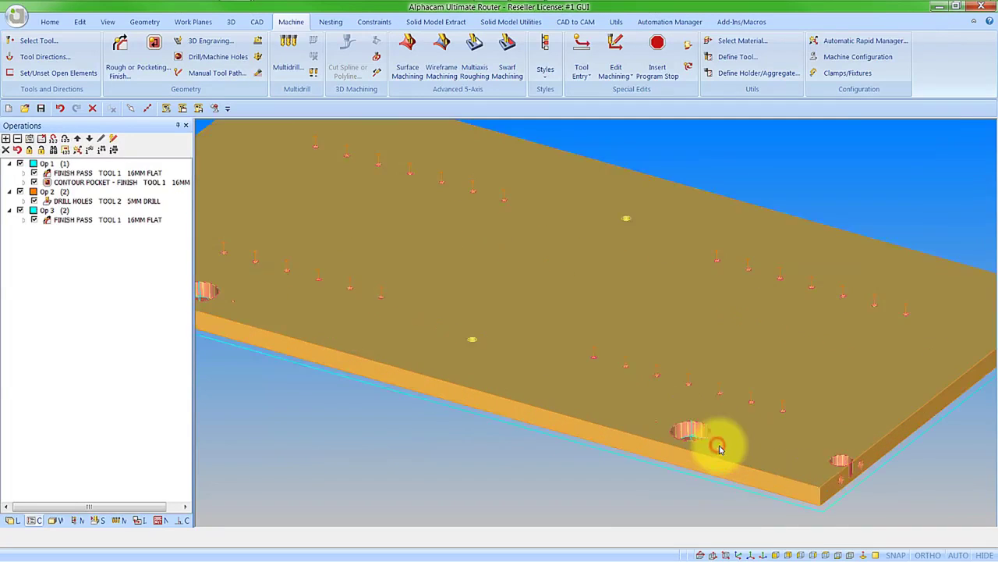
{"action": "scroll", "coordinate": [719, 448], "scroll_direction": "up", "scroll_amount": 1}
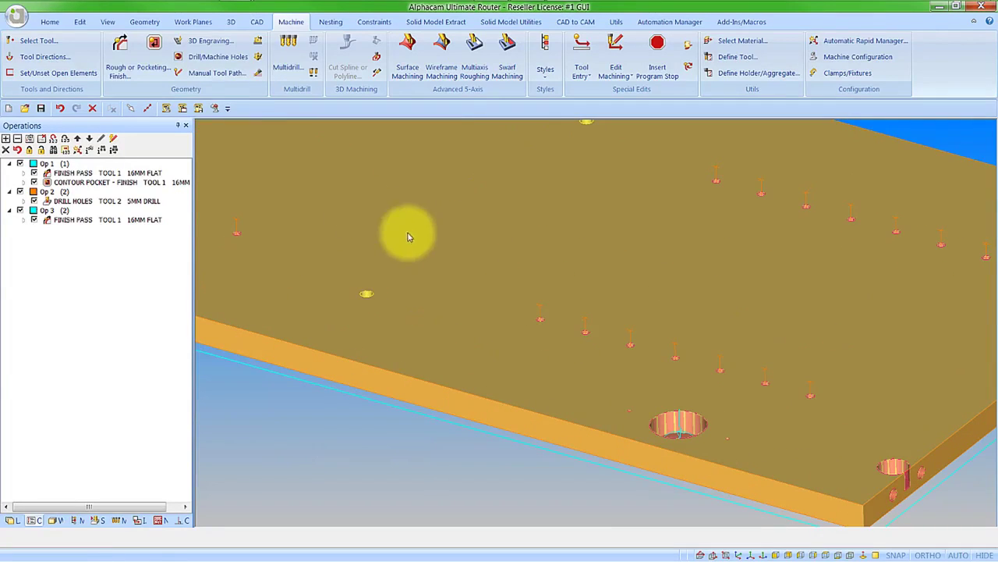
{"action": "left_click", "coordinate": [49, 21]}
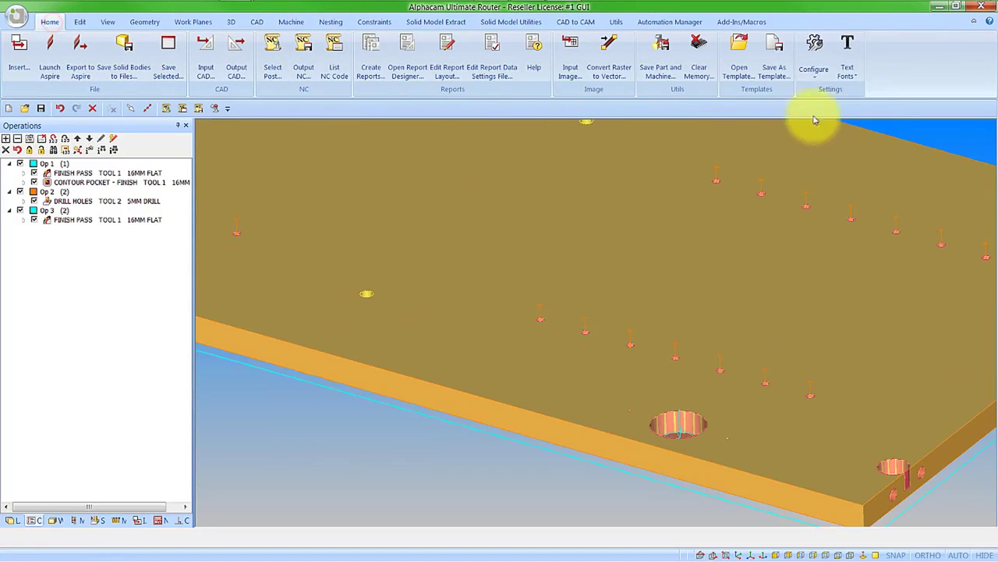
{"action": "left_click", "coordinate": [811, 78]}
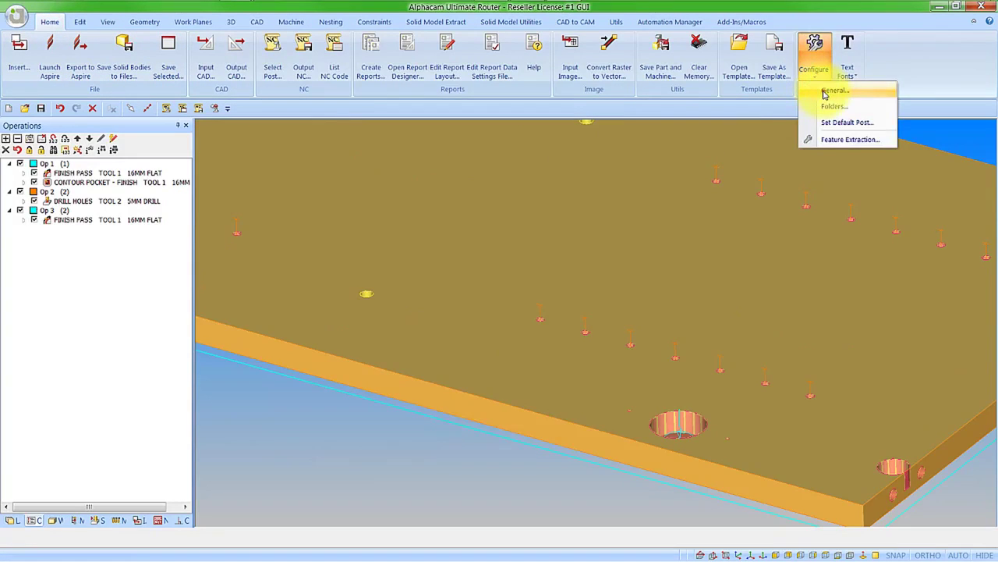
{"action": "left_click", "coordinate": [832, 91]}
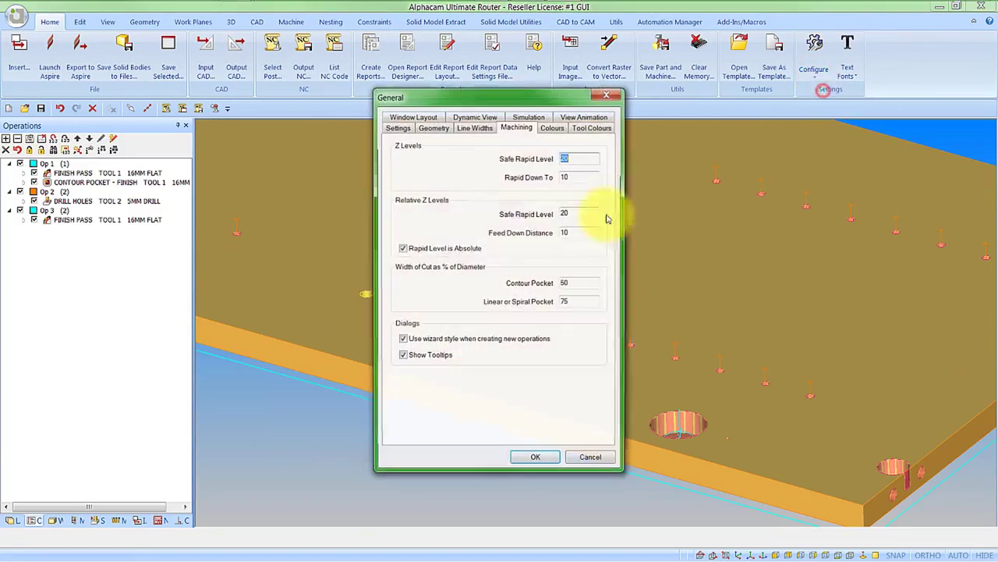
{"action": "left_click", "coordinate": [434, 127]}
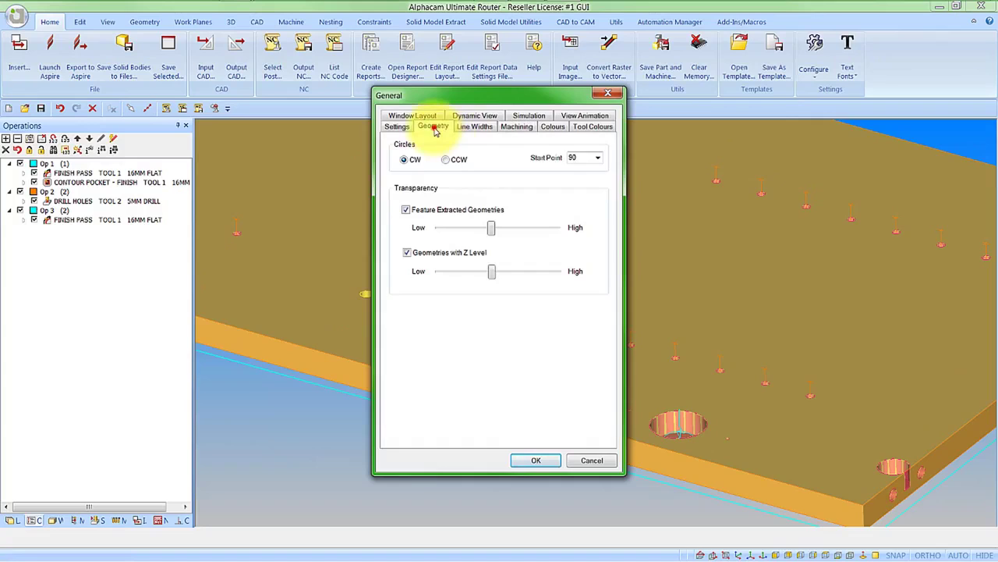
{"action": "left_click", "coordinate": [406, 210]}
{"action": "left_click", "coordinate": [407, 252]}
{"action": "left_click", "coordinate": [534, 462]}
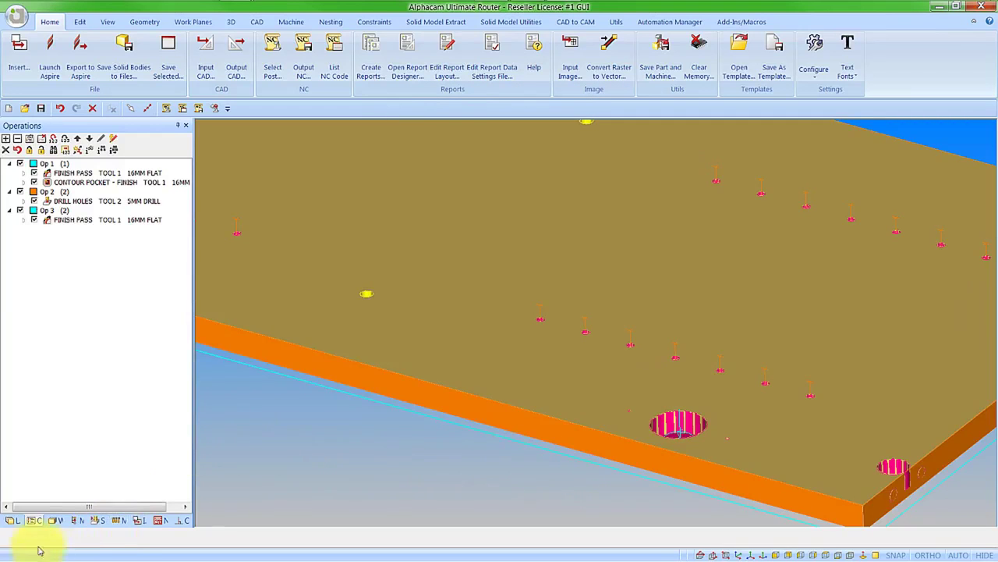
Hide the Solid Model layer in the Layers panel
{"action": "left_click", "coordinate": [14, 520]}
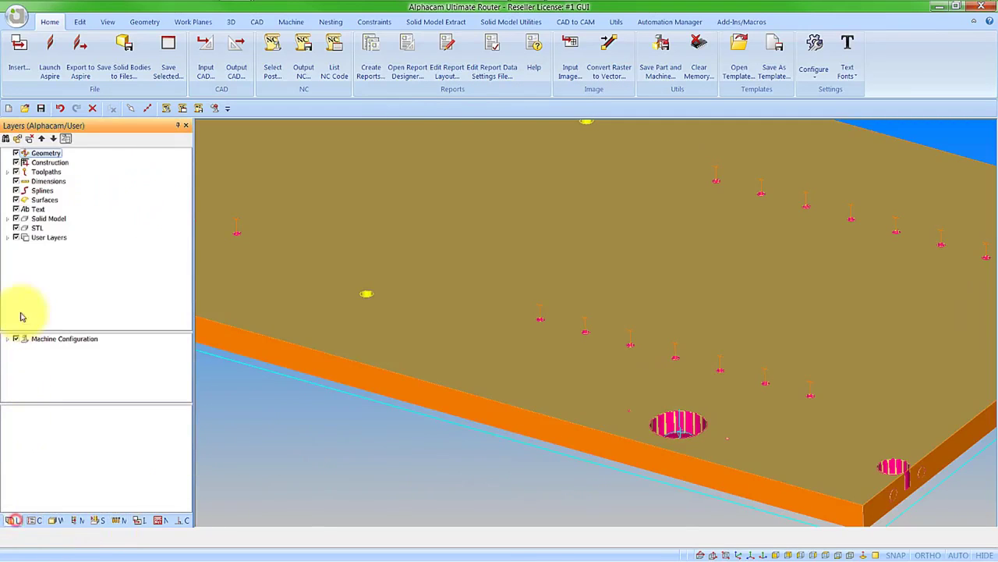
{"action": "left_click", "coordinate": [16, 218]}
{"action": "left_click", "coordinate": [668, 445]}
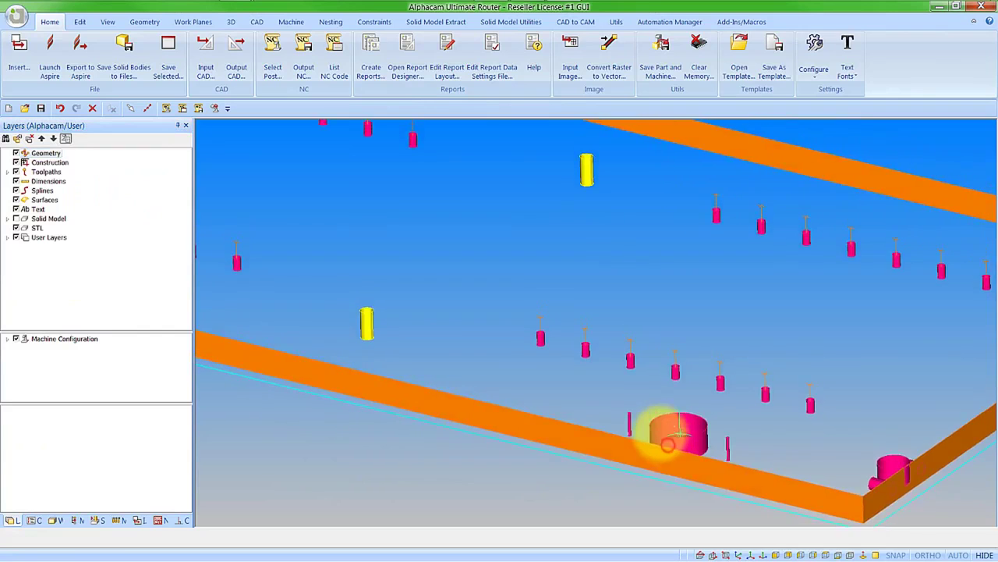
{"action": "scroll", "coordinate": [718, 468], "scroll_direction": "down", "scroll_amount": 3}
{"action": "scroll", "coordinate": [751, 468], "scroll_direction": "up", "scroll_amount": 5}
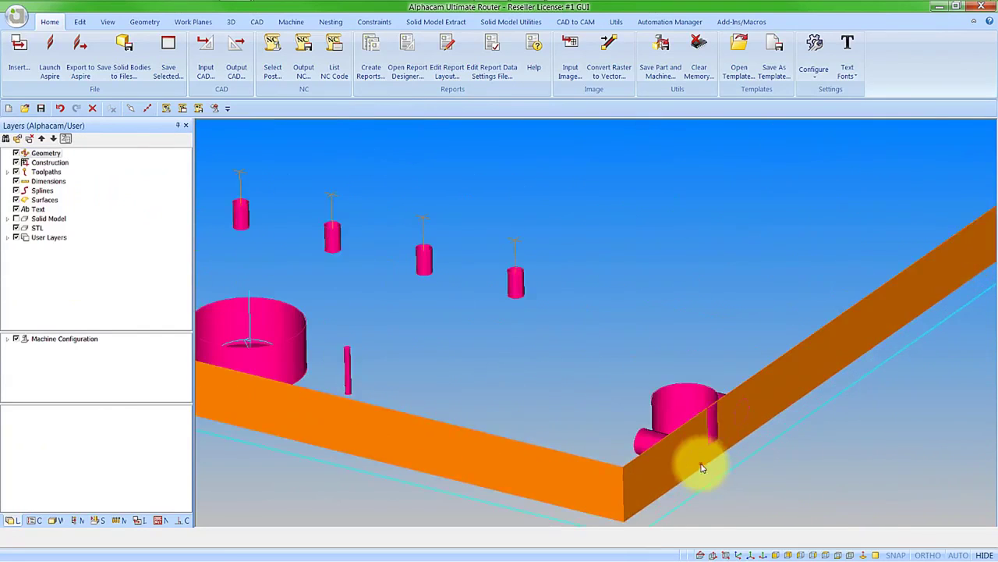
{"action": "scroll", "coordinate": [702, 468], "scroll_direction": "down", "scroll_amount": 2}
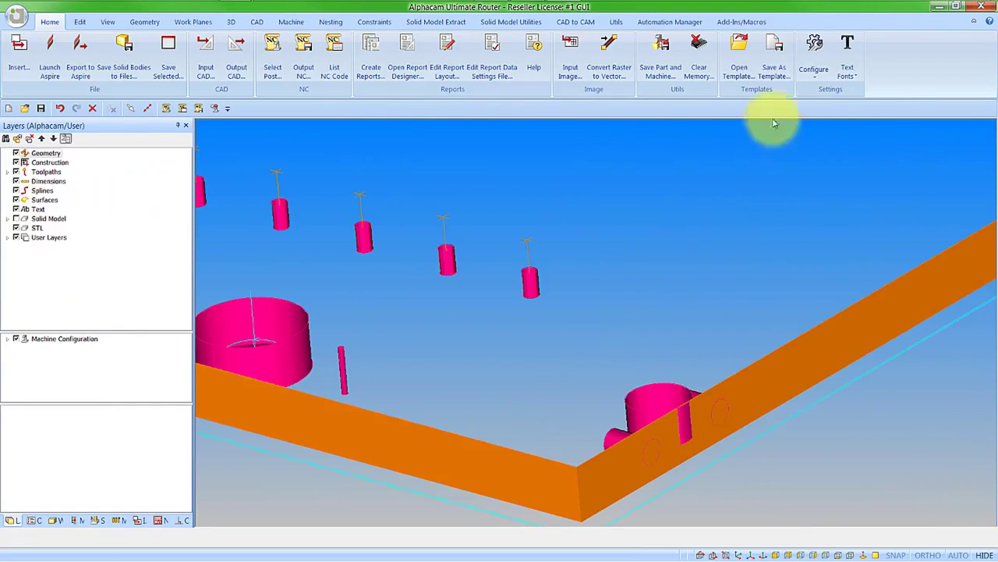
Re-enable transparency for Feature Extracted Geometries and Geometries with Z Level in General settings
{"action": "left_click", "coordinate": [816, 75]}
{"action": "left_click", "coordinate": [832, 90]}
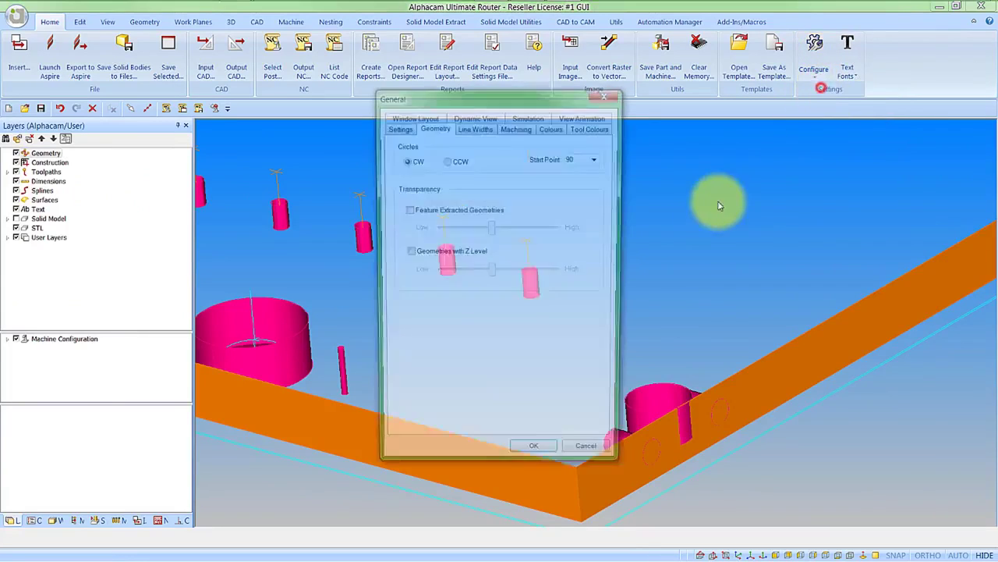
{"action": "left_click", "coordinate": [407, 210]}
{"action": "left_click", "coordinate": [407, 254]}
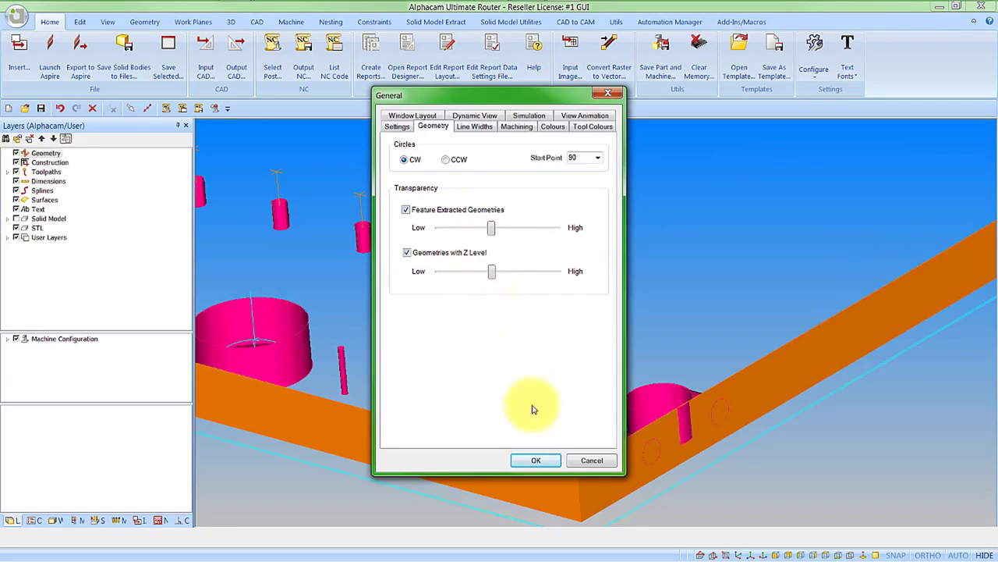
{"action": "left_click", "coordinate": [535, 461]}
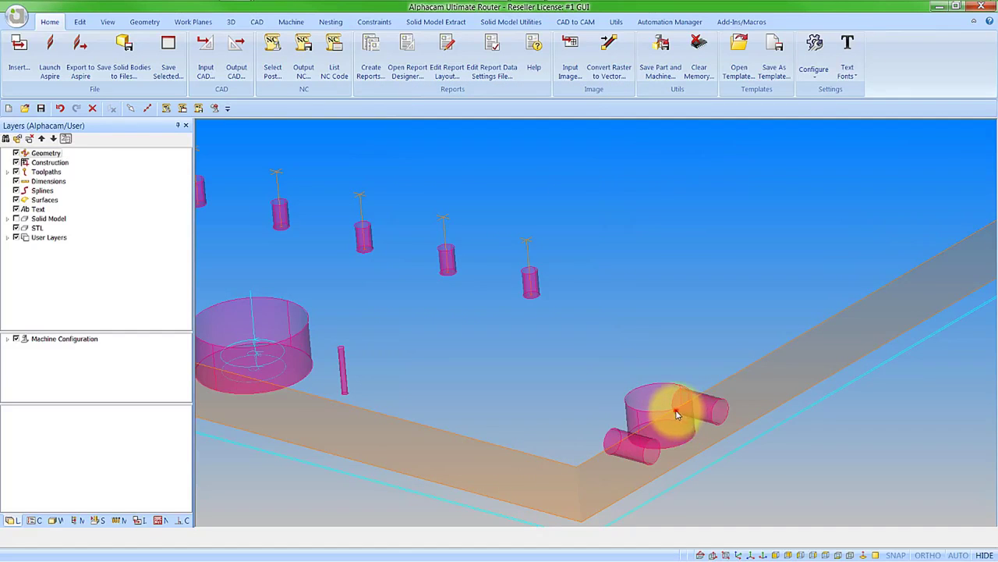
{"action": "left_click_drag", "start_coordinate": [677, 414], "coordinate": [691, 424]}
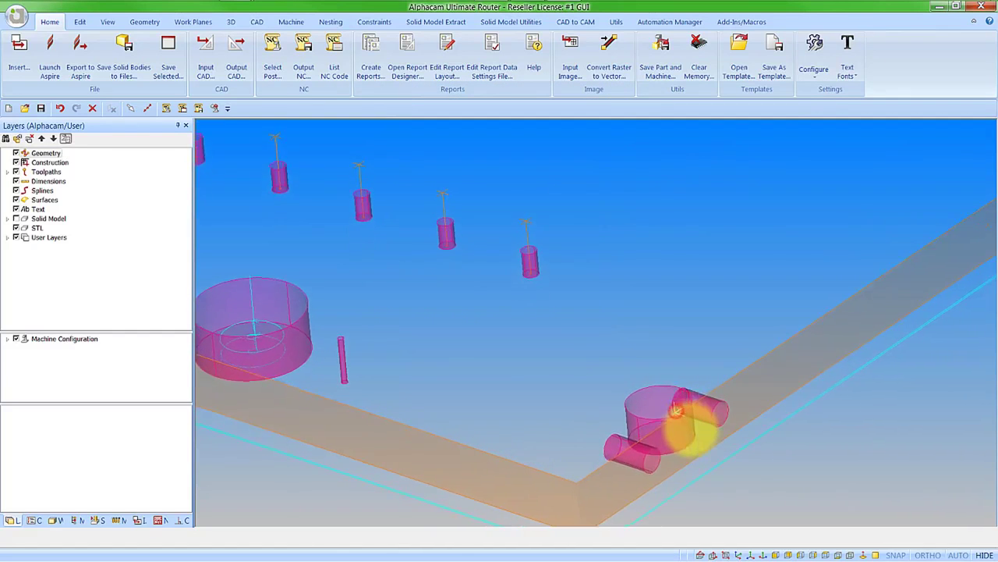
Set both Feature Extracted and Z Level geometry transparency sliders to High
{"action": "left_click", "coordinate": [815, 78]}
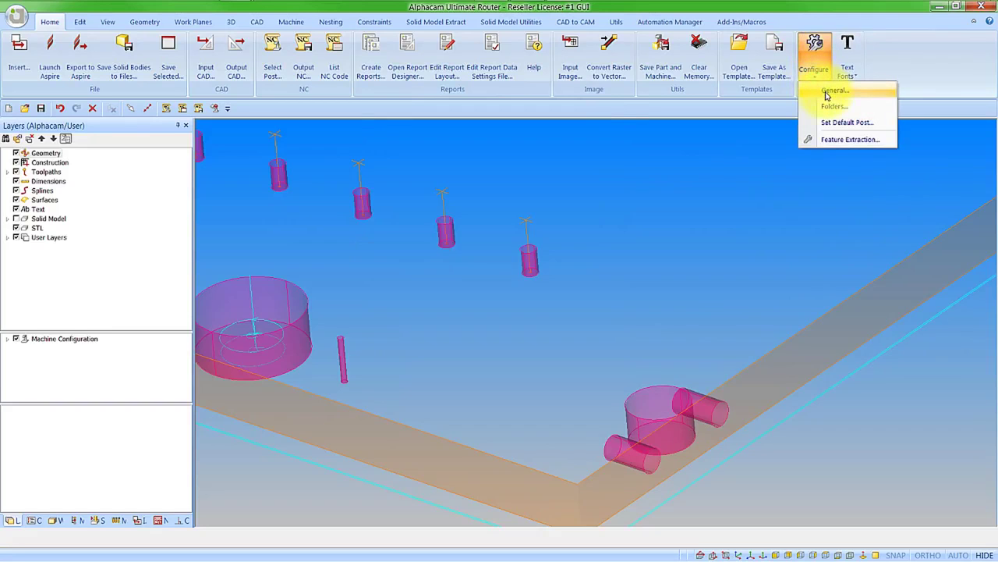
{"action": "left_click", "coordinate": [833, 91]}
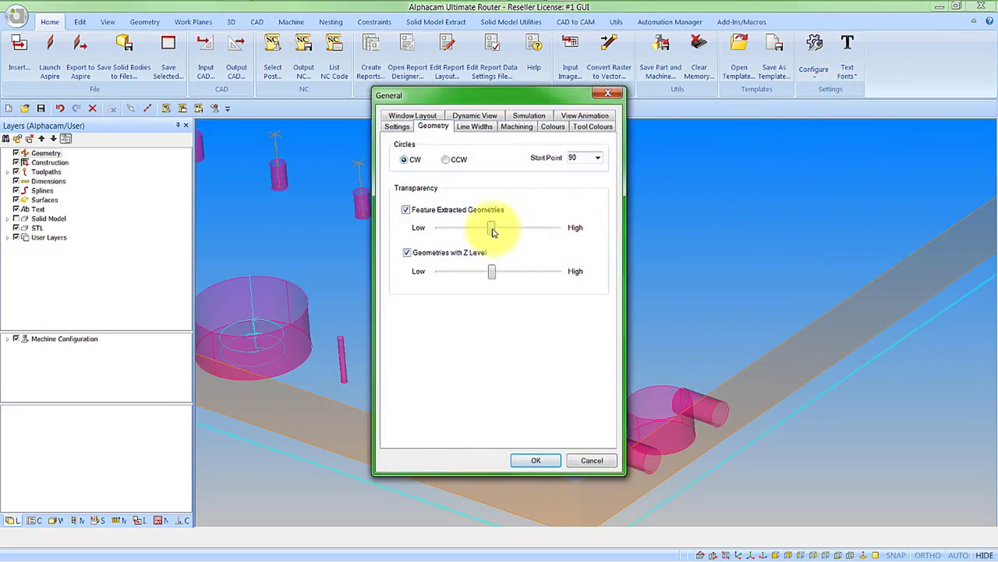
{"action": "left_click_drag", "start_coordinate": [491, 228], "coordinate": [569, 226]}
{"action": "left_click_drag", "start_coordinate": [493, 273], "coordinate": [578, 276]}
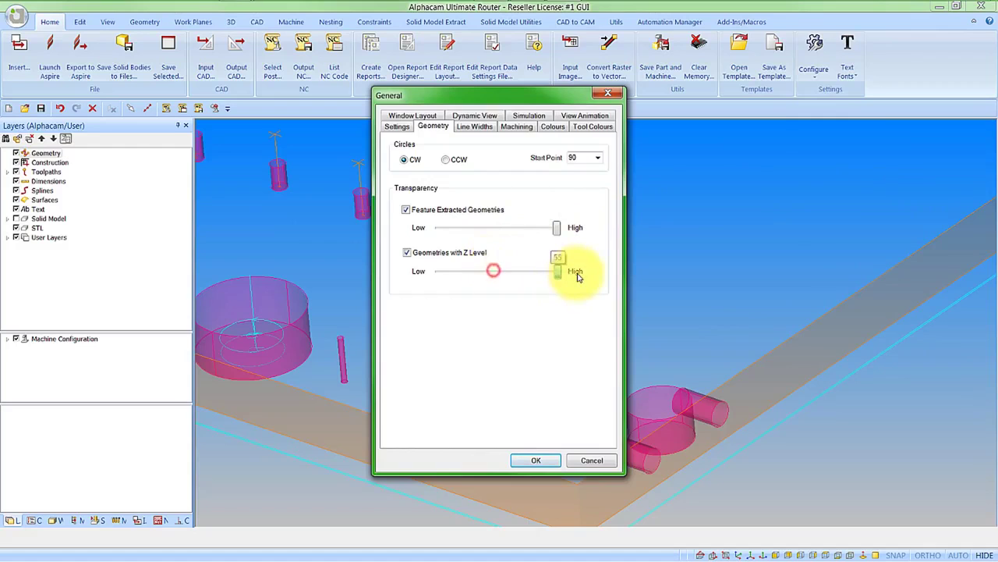
{"action": "left_click", "coordinate": [540, 461]}
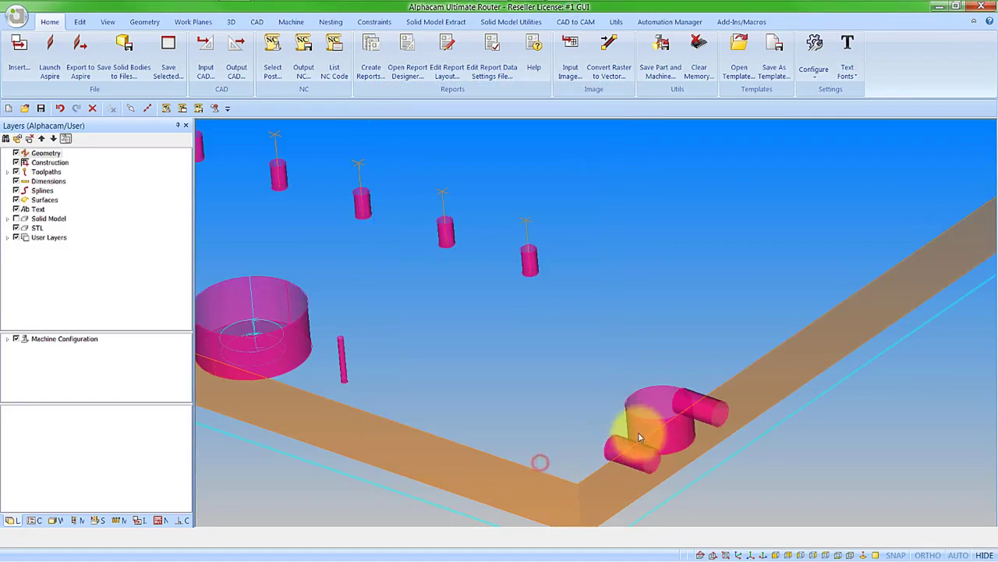
{"action": "scroll", "coordinate": [651, 440], "scroll_direction": "down", "scroll_amount": 1}
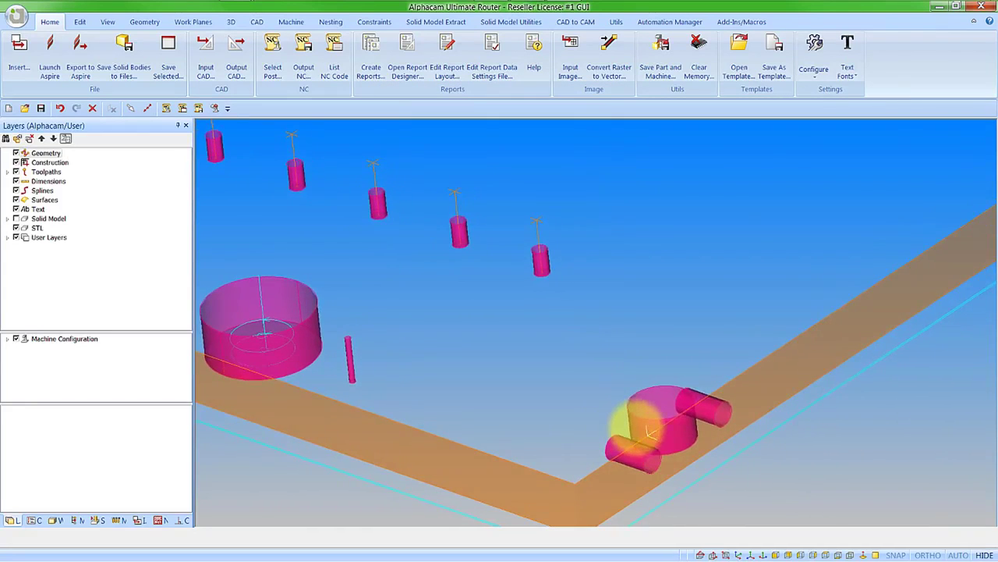
Lower both transparency sliders to Low and orbit to inspect the see-through features
{"action": "left_click", "coordinate": [815, 43]}
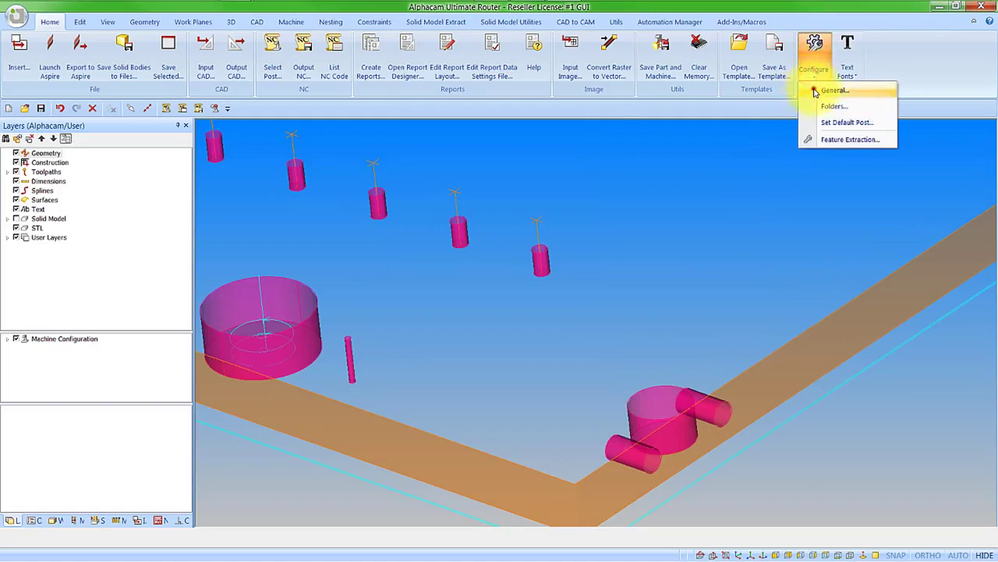
{"action": "left_click", "coordinate": [814, 89]}
{"action": "left_click_drag", "start_coordinate": [557, 227], "coordinate": [413, 227]}
{"action": "left_click_drag", "start_coordinate": [559, 273], "coordinate": [436, 271]}
{"action": "left_click", "coordinate": [538, 461]}
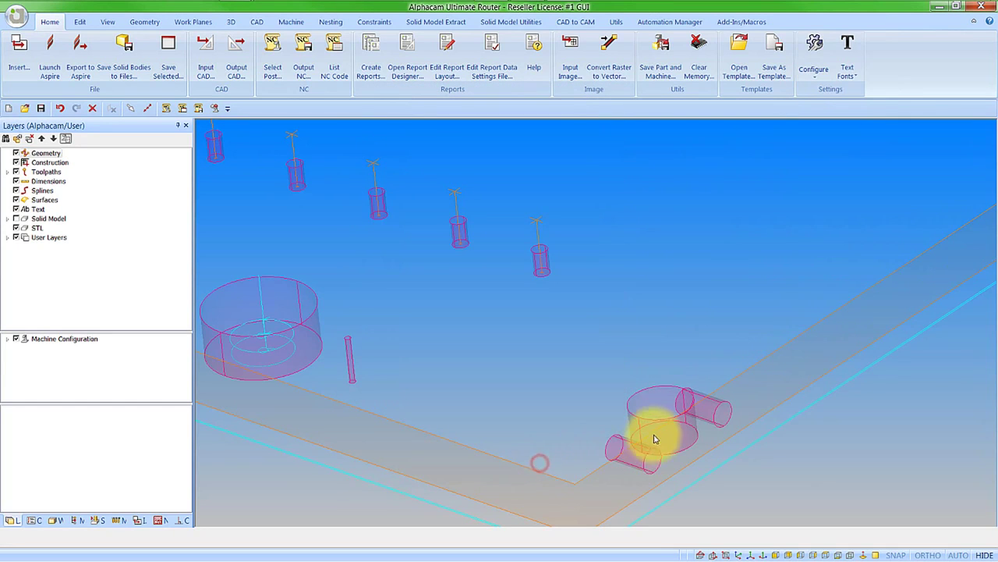
{"action": "left_click_drag", "start_coordinate": [660, 434], "coordinate": [681, 320]}
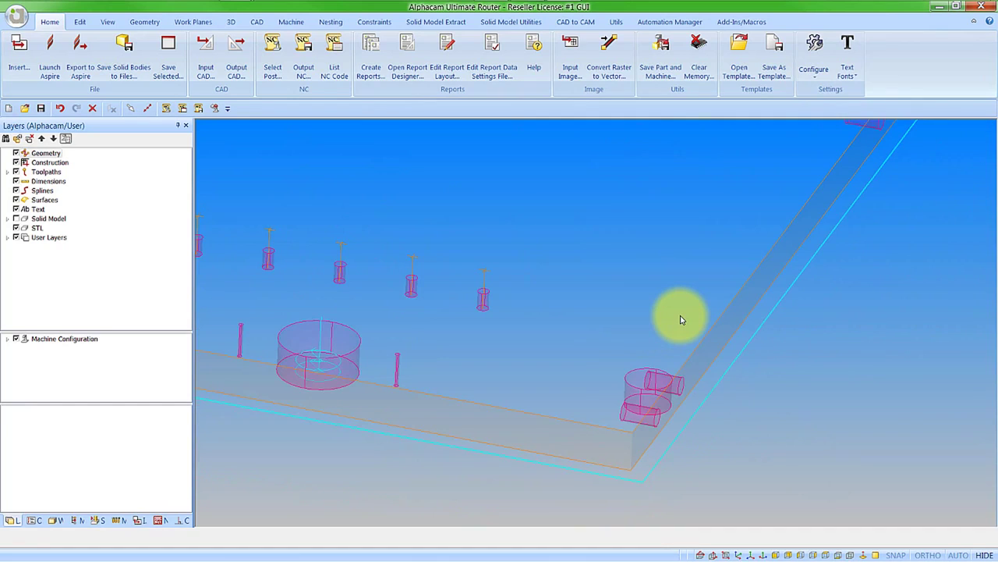